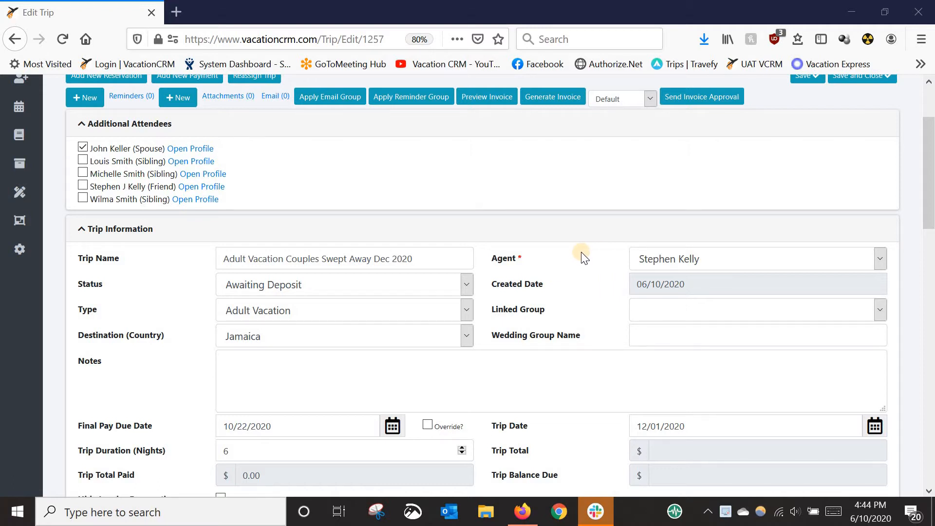
Start a new reservation for the Adult Vacation Couples Swept Away Dec 2020 trip
scroll(584, 256, "down", 1)
scroll(584, 258, "down", 1)
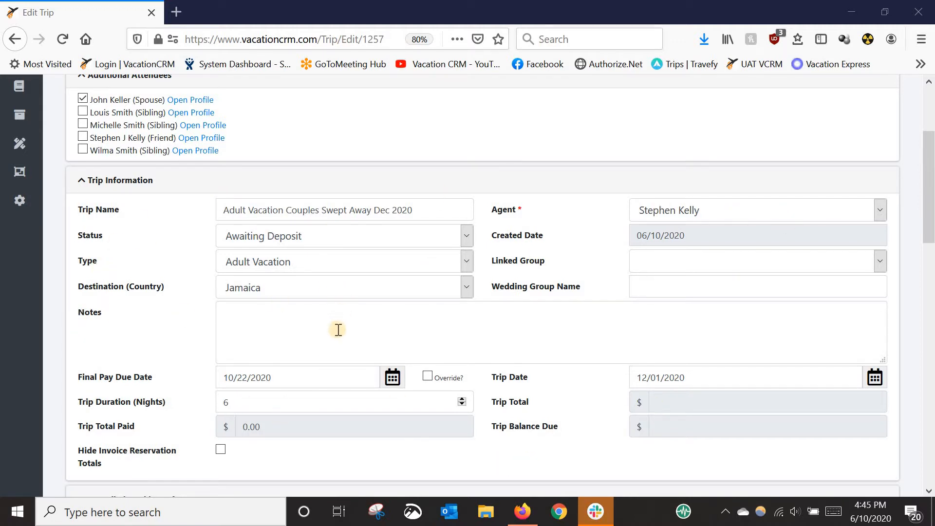
scroll(110, 337, "down", 3)
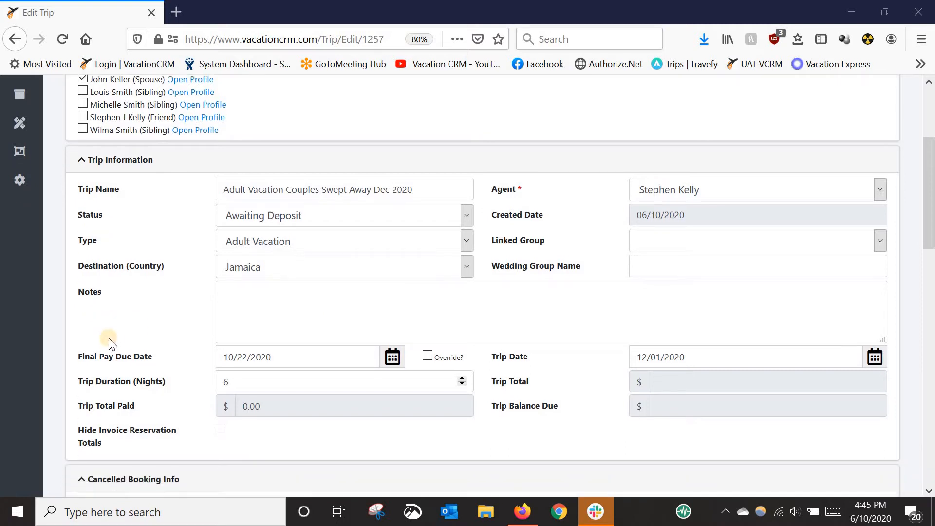
scroll(110, 337, "down", 10)
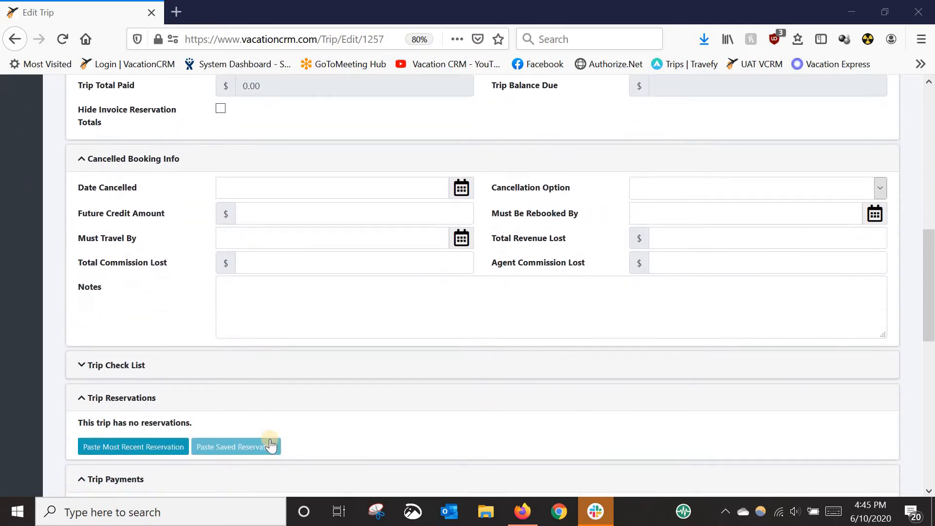
mouse_move(133, 304)
scroll(487, 302, "up", 15)
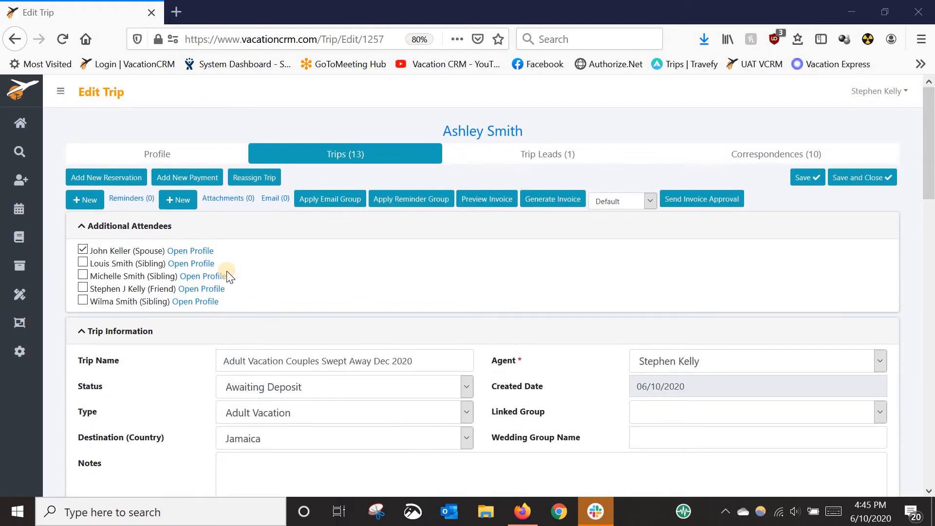
left_click(122, 180)
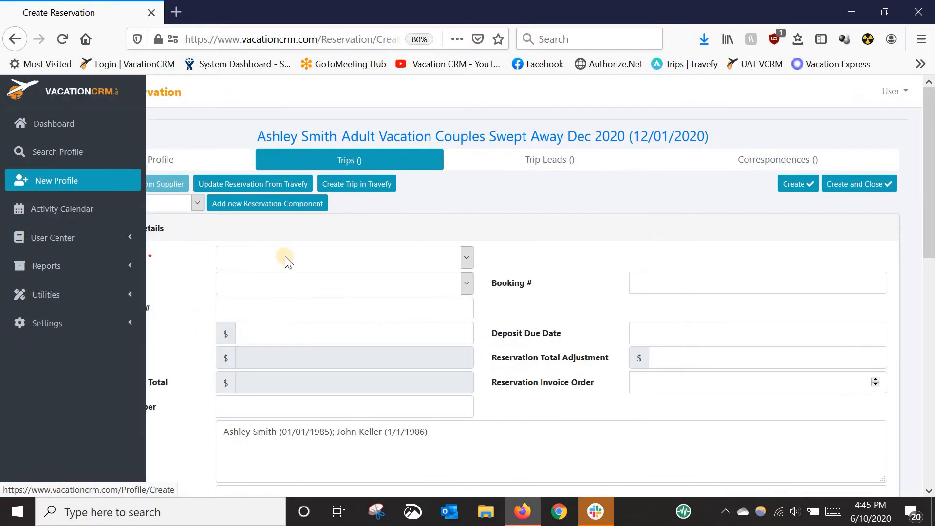
Set the reservation type to Package and the supplier to GOGO Vacations
left_click(315, 257)
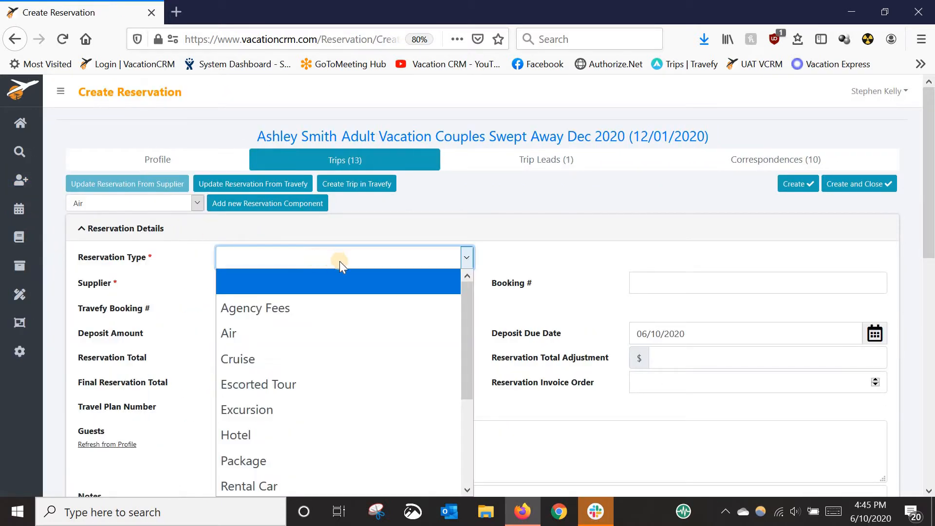
left_click(255, 461)
left_click(281, 283)
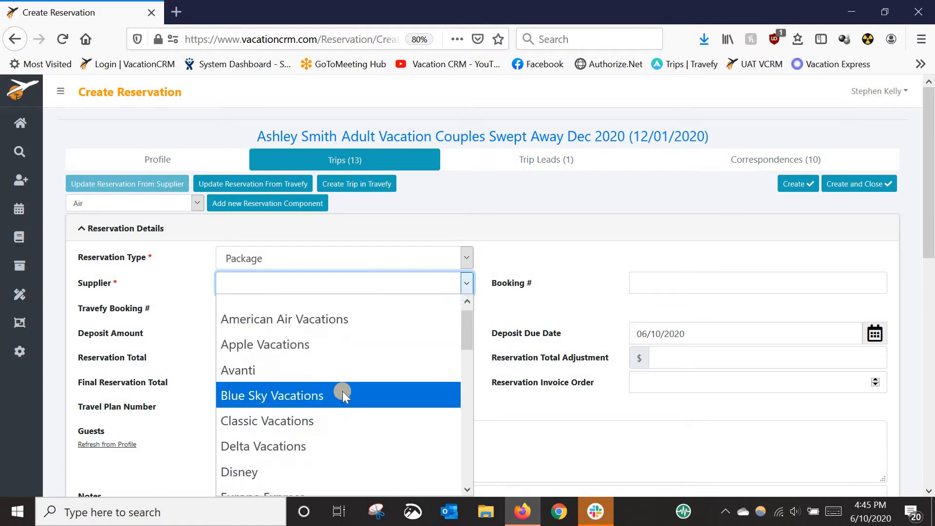
scroll(341, 392, "down", 2)
left_click(279, 427)
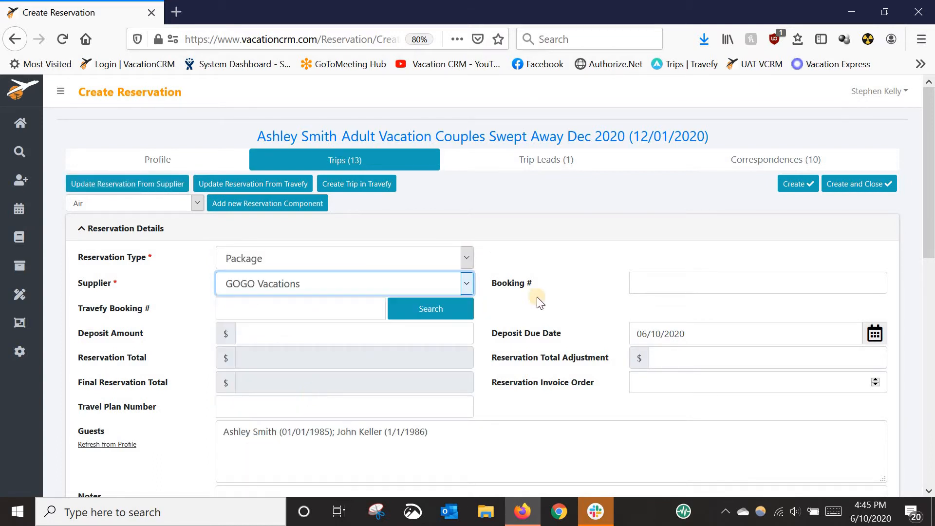
Enter the supplier's booking number and set the deposit amount to 600.00
left_click(645, 281)
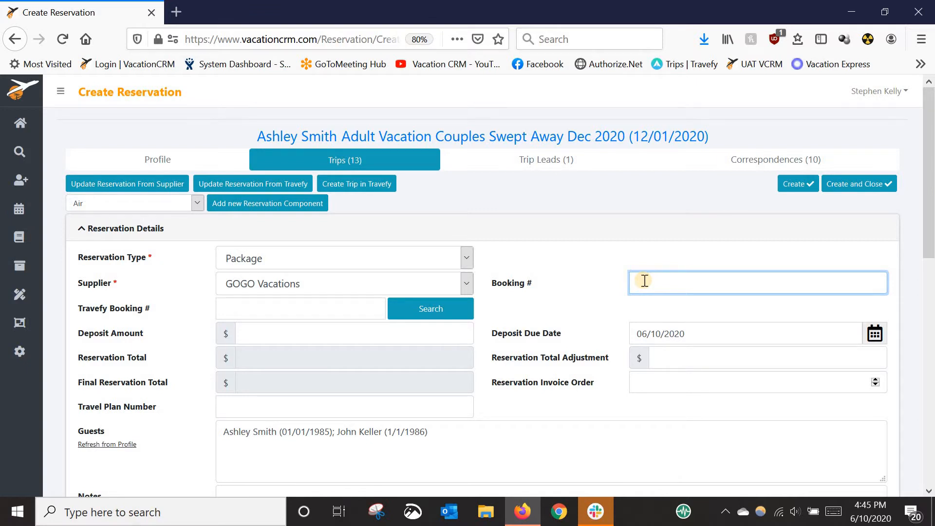
type("1234")
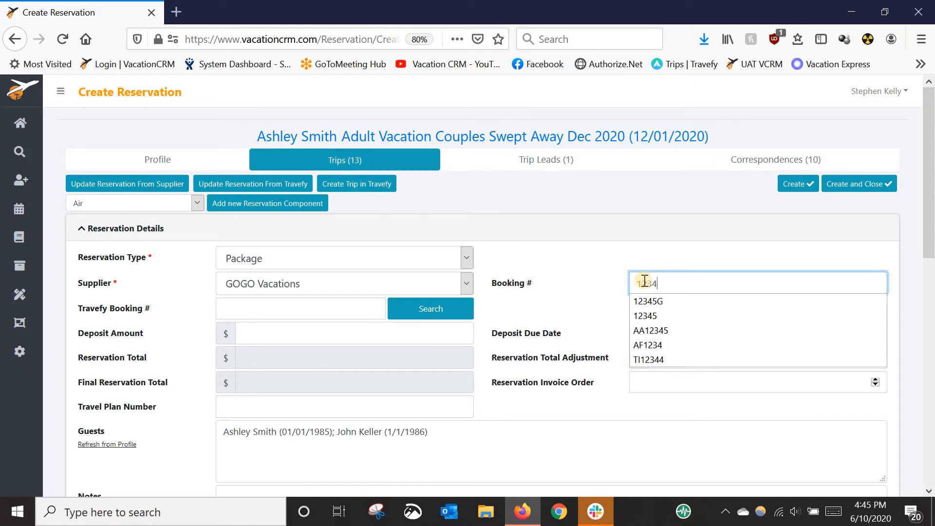
type("5G")
key("Tab")
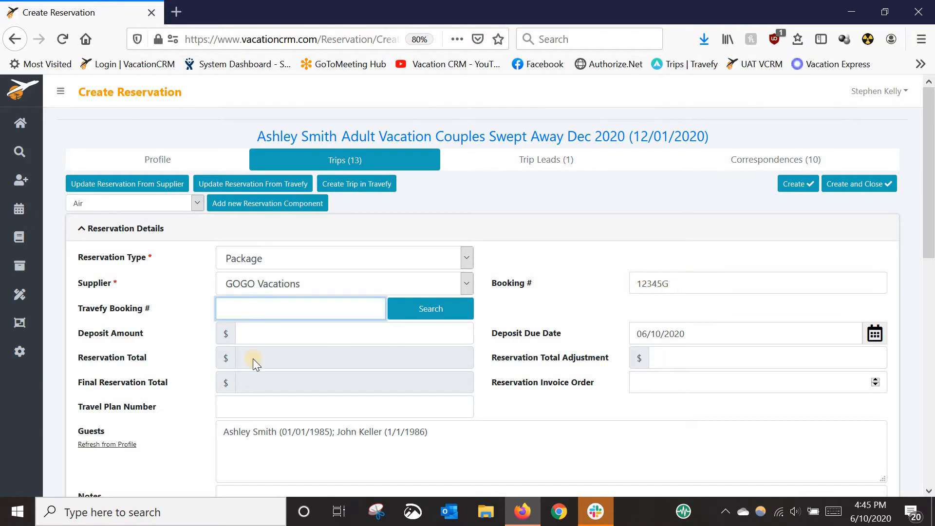
left_click(279, 337)
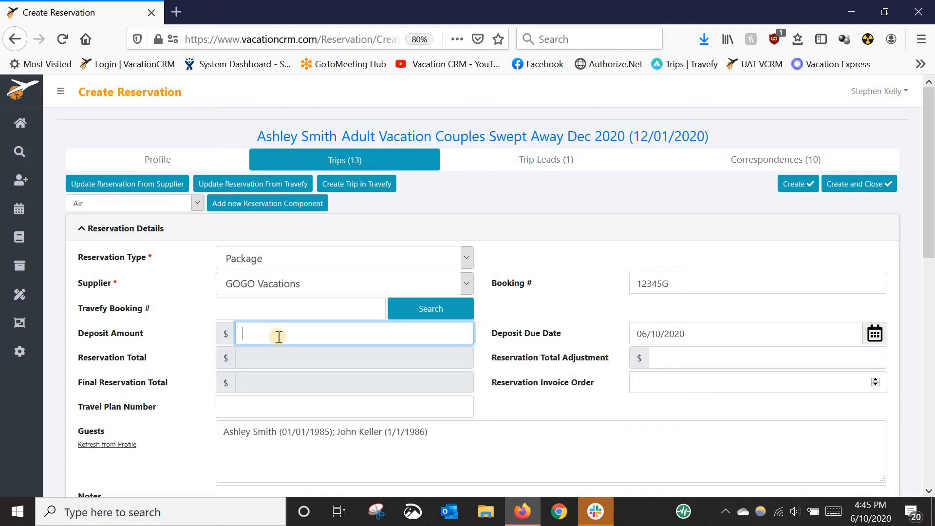
type("600.00")
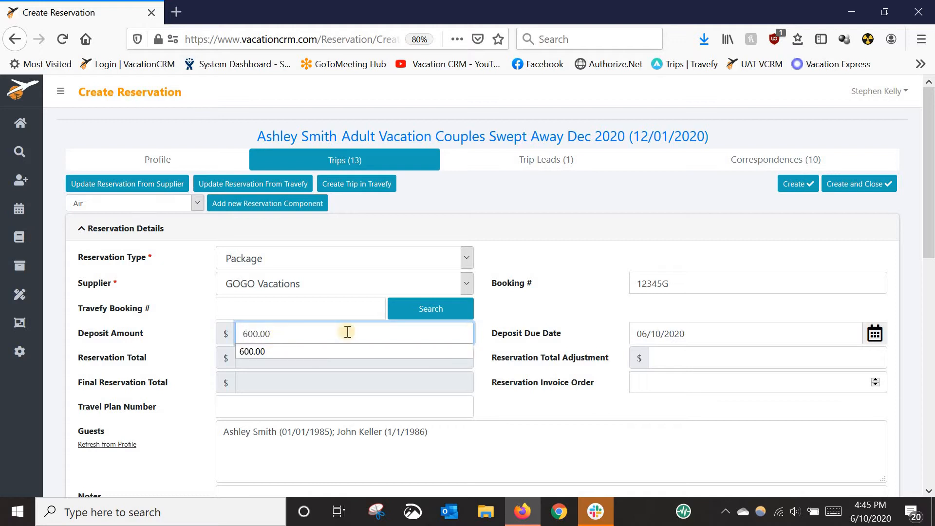
left_click(579, 314)
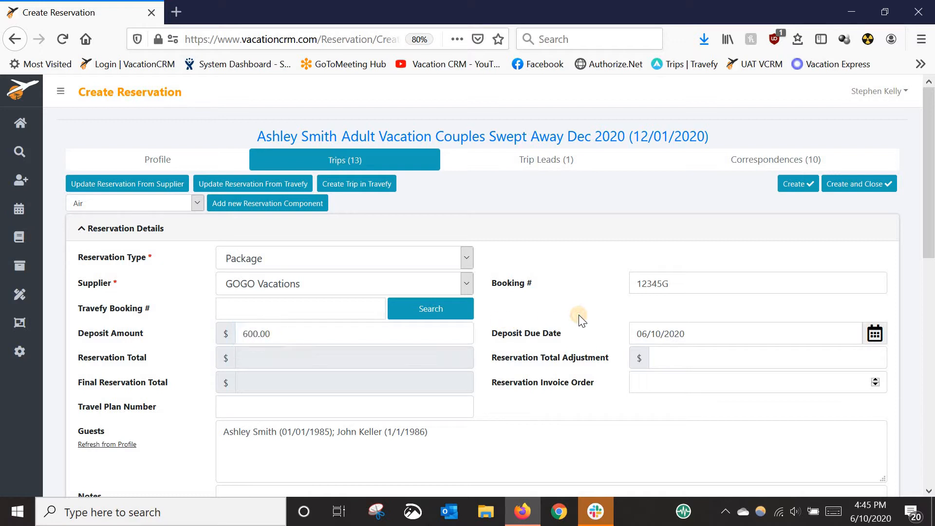
Check the deposit due date and create the reservation
left_click(703, 333)
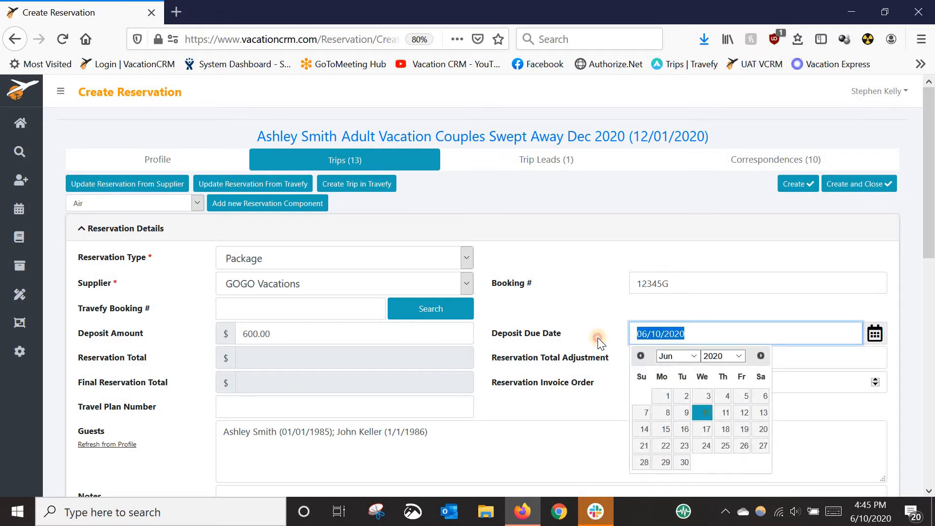
left_click(590, 191)
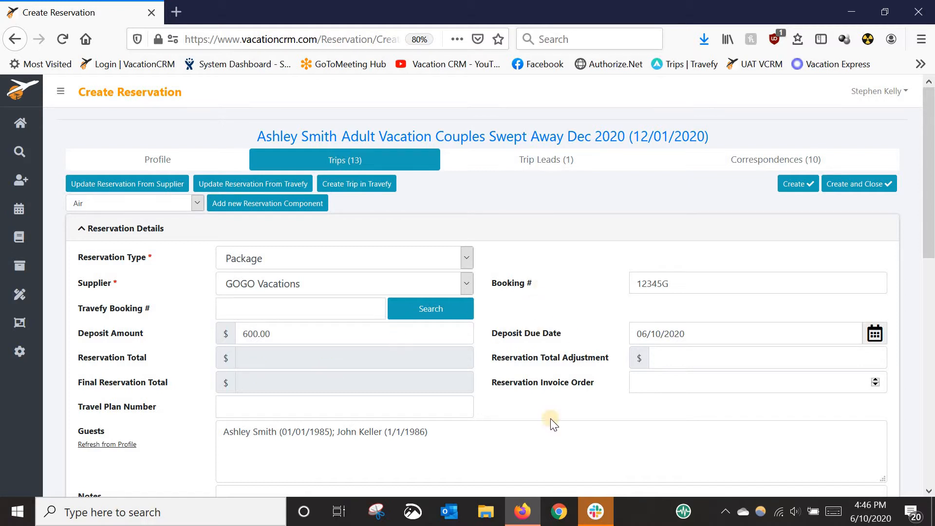
left_click(802, 183)
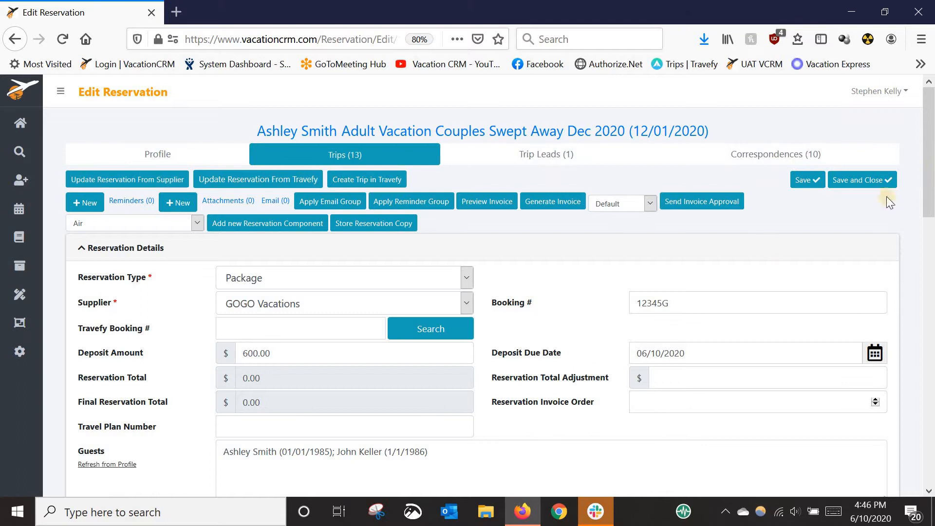
Add an Air component to the new package reservation
left_click_drag(928, 182, 879, 217)
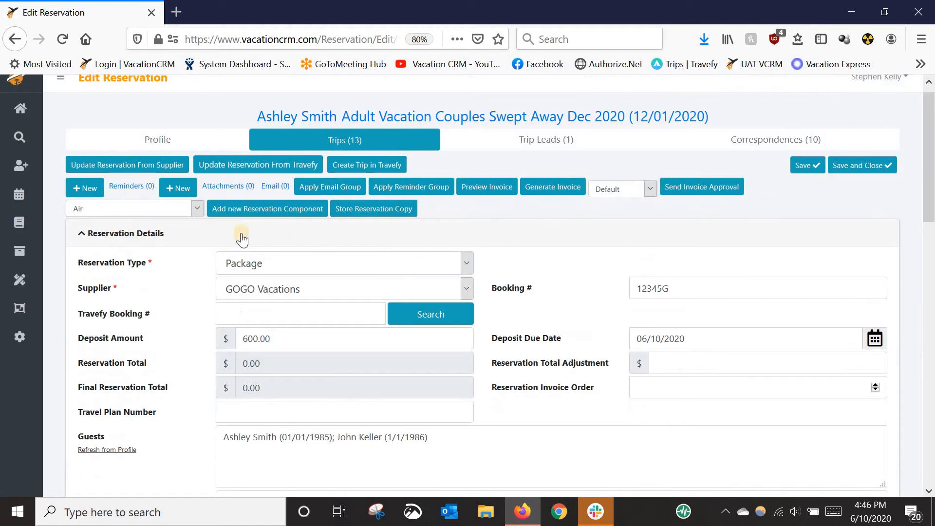
left_click(195, 209)
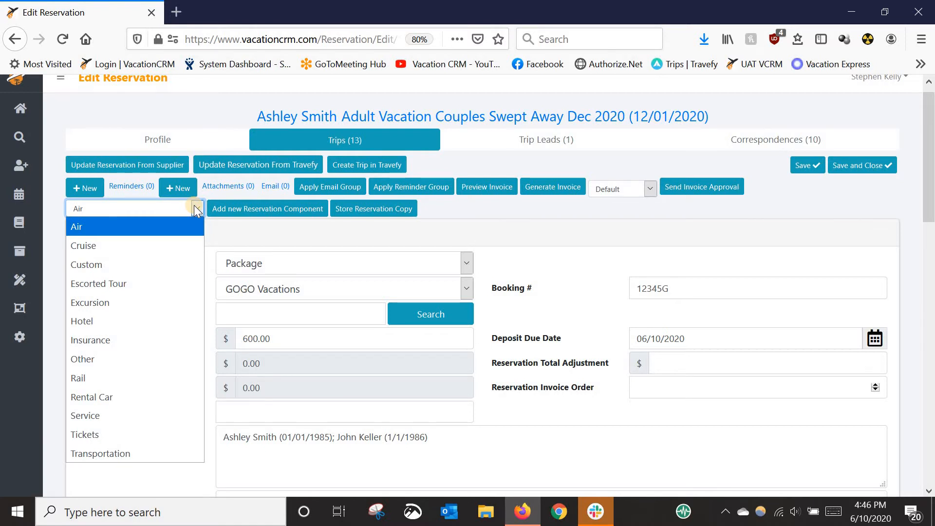
left_click(563, 268)
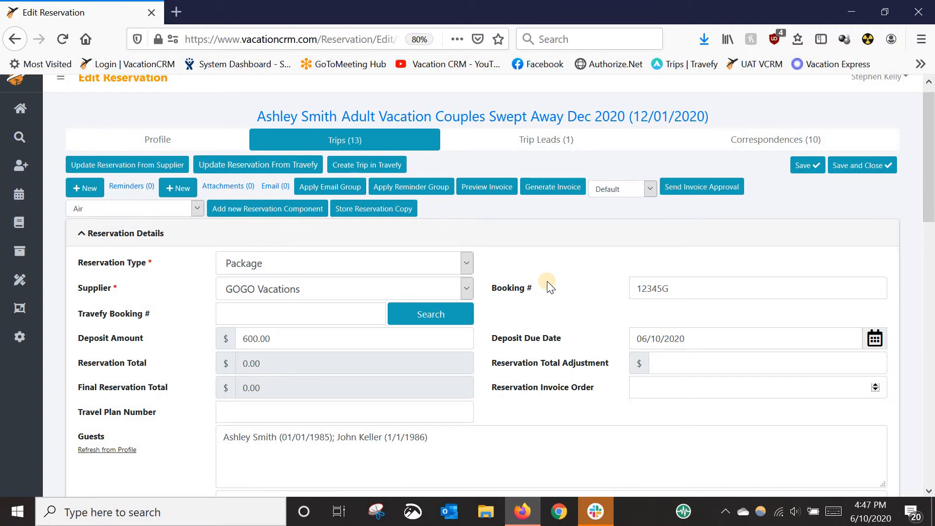
left_click(144, 209)
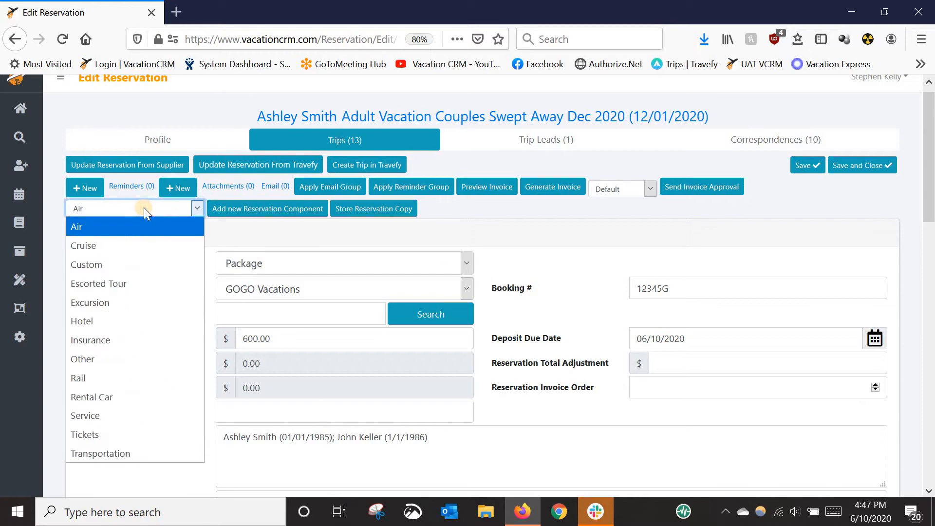
left_click(92, 227)
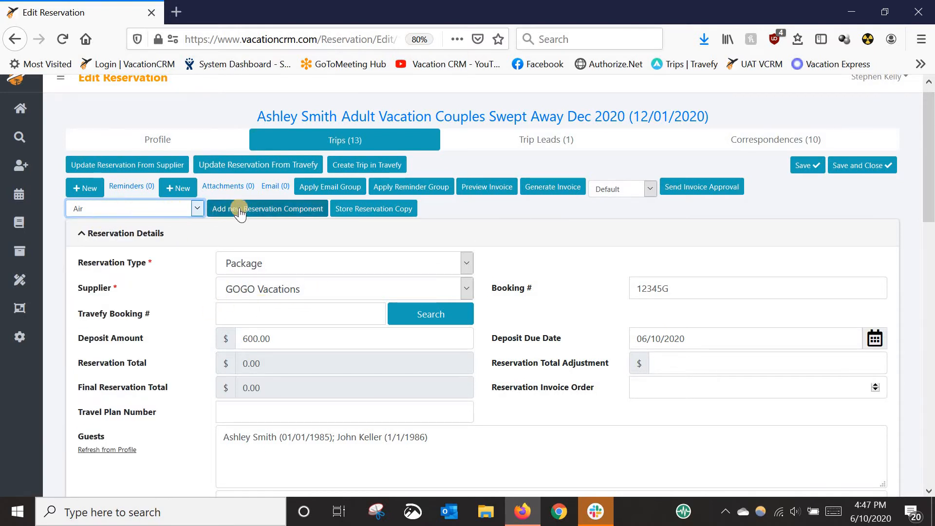
left_click(277, 211)
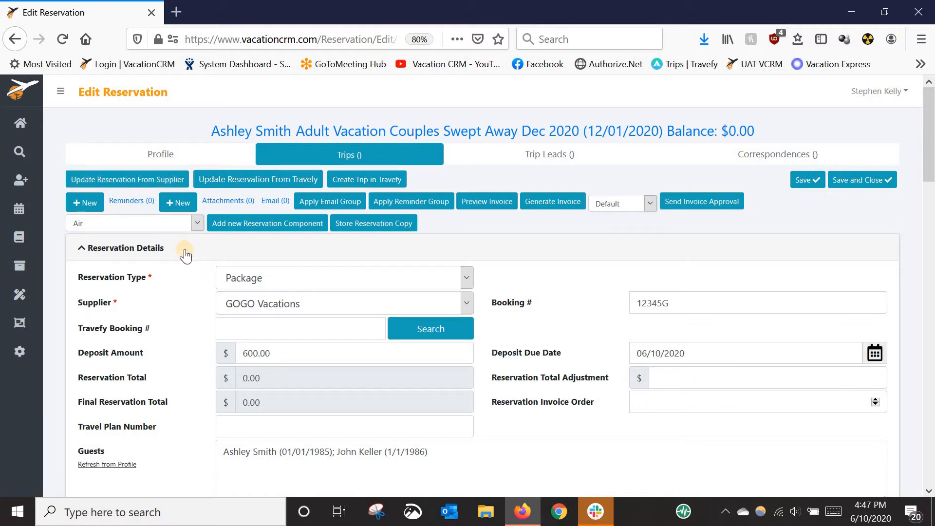
Add a Hotel component to the reservation
left_click(148, 223)
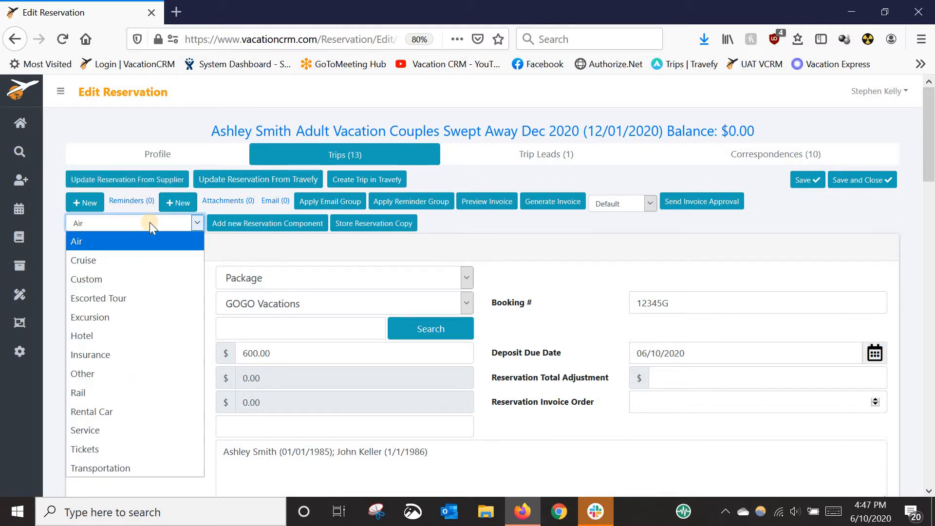
left_click(86, 335)
left_click(254, 226)
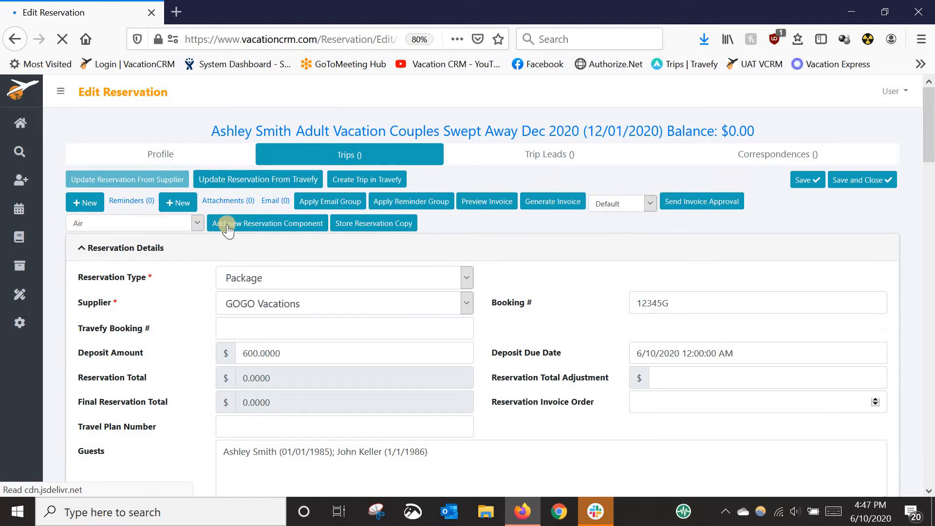
Add a second Air component to the reservation
left_click(227, 225)
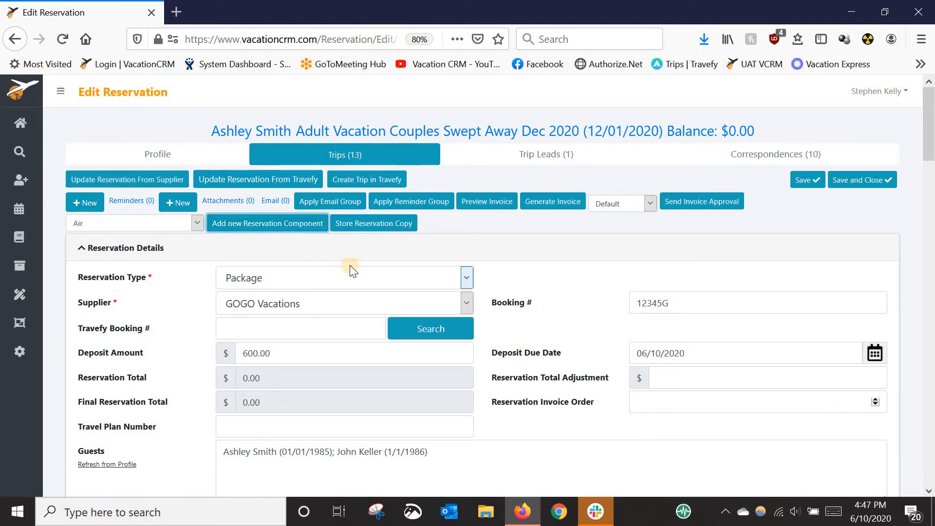
left_click_drag(930, 141, 926, 90)
left_click(277, 185)
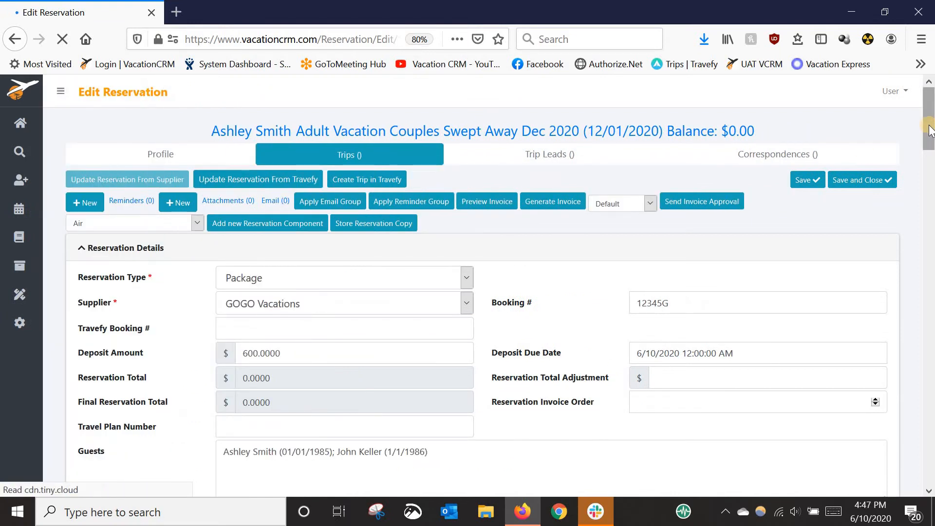
In the first Air component, enter DL as the carrier and 345 as the flight number
left_click_drag(931, 129, 918, 237)
scroll(458, 271, "down", 2)
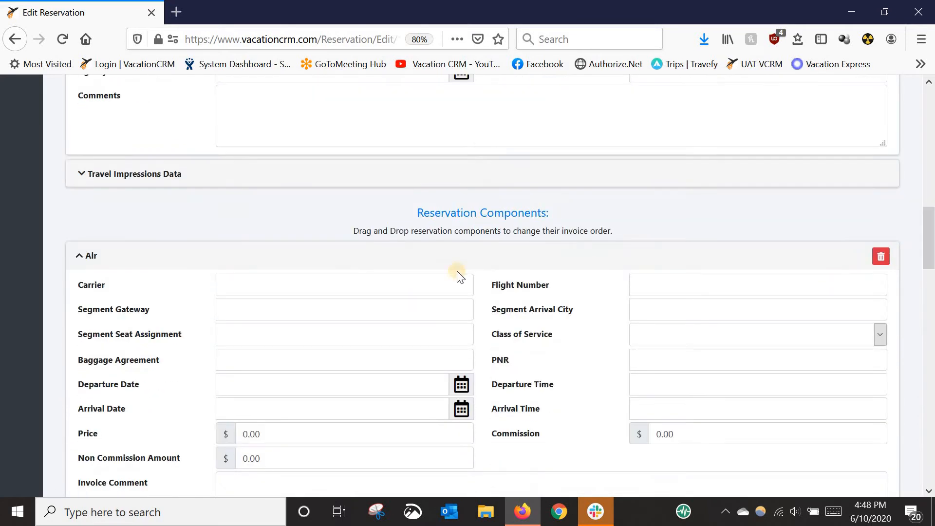
left_click(352, 283)
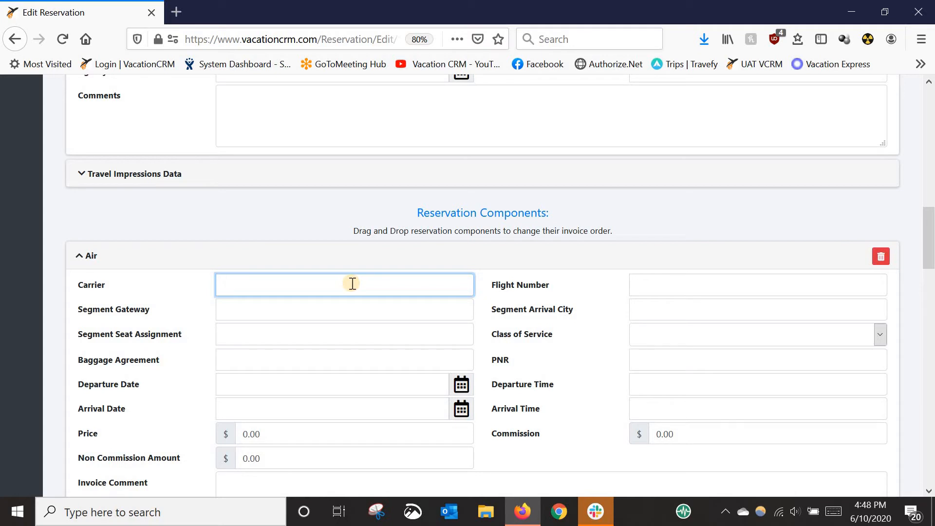
type("DL")
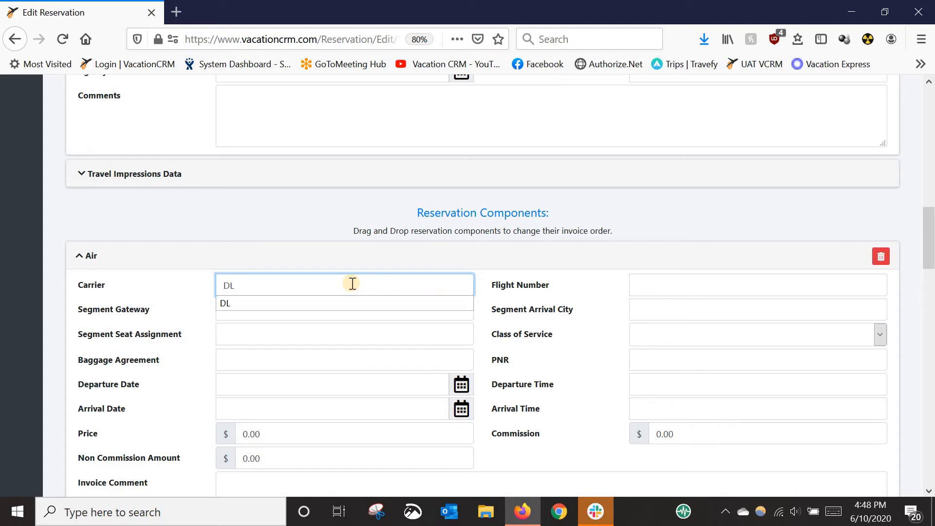
key("Tab")
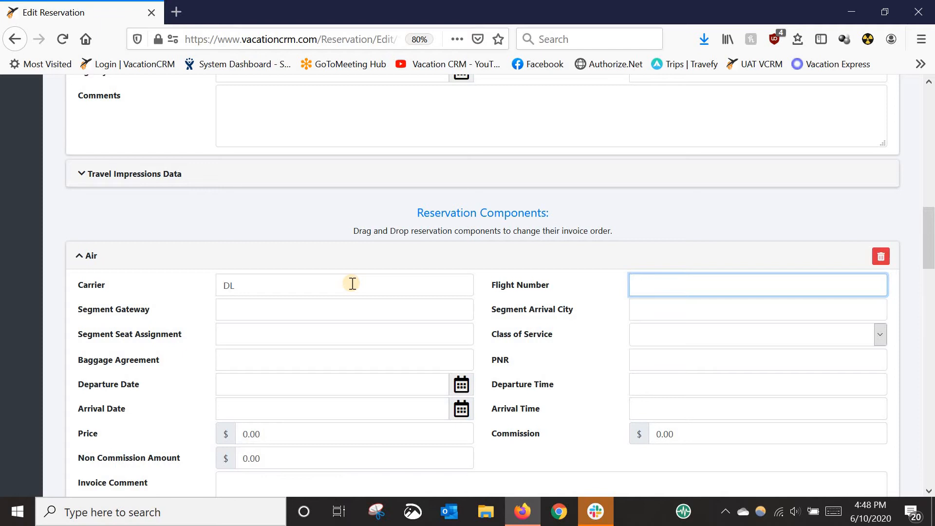
type("345")
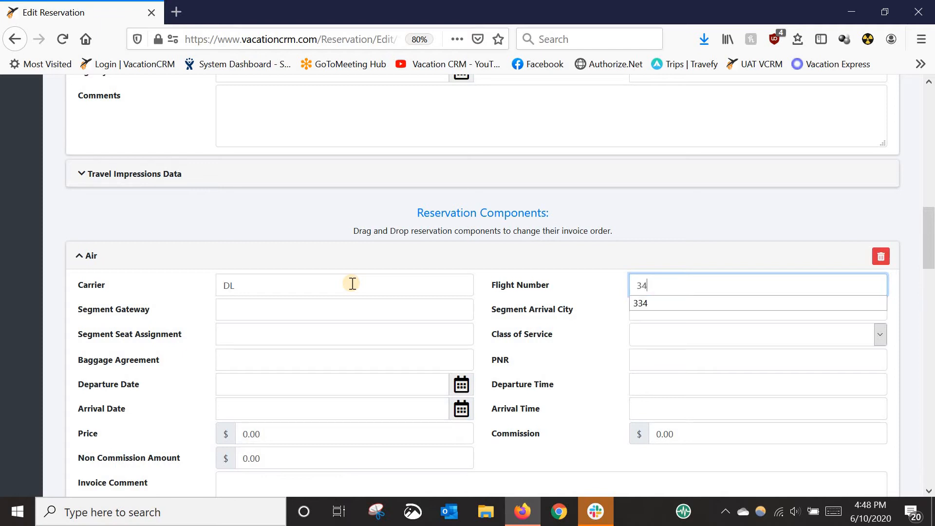
key("Tab")
Set the first Air component's segment gateway to ATL and its segment arrival city to MBJ
type("ATL")
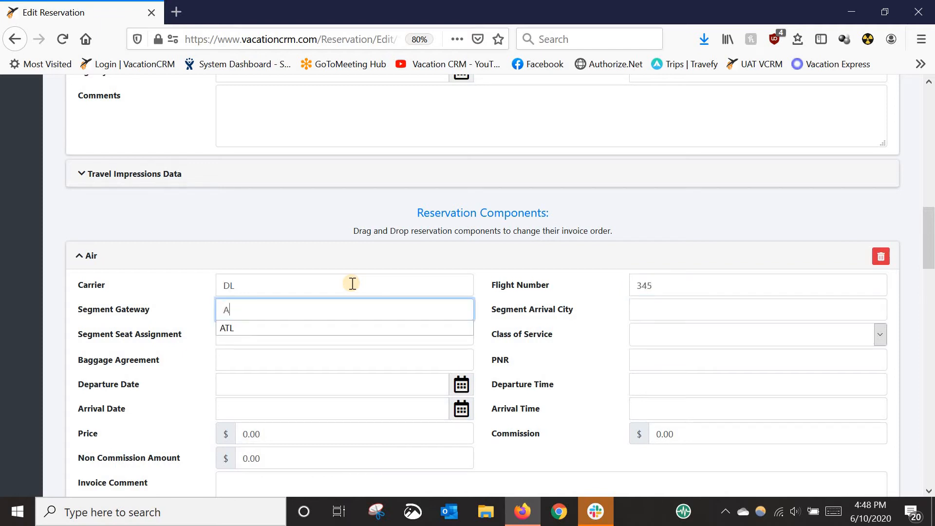
key("Tab")
type("MB")
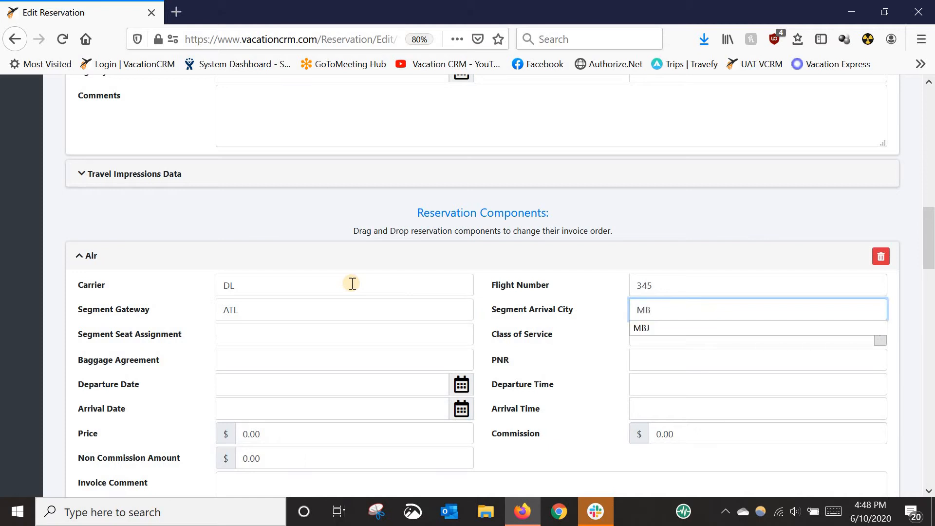
type("J")
key("Tab")
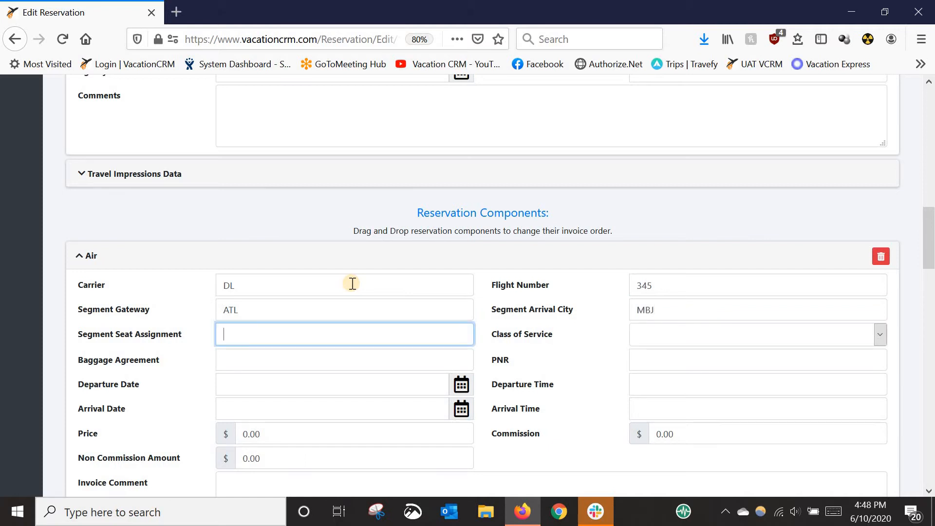
Set the first Air component's departure date to 12/01/2020
left_click(275, 404)
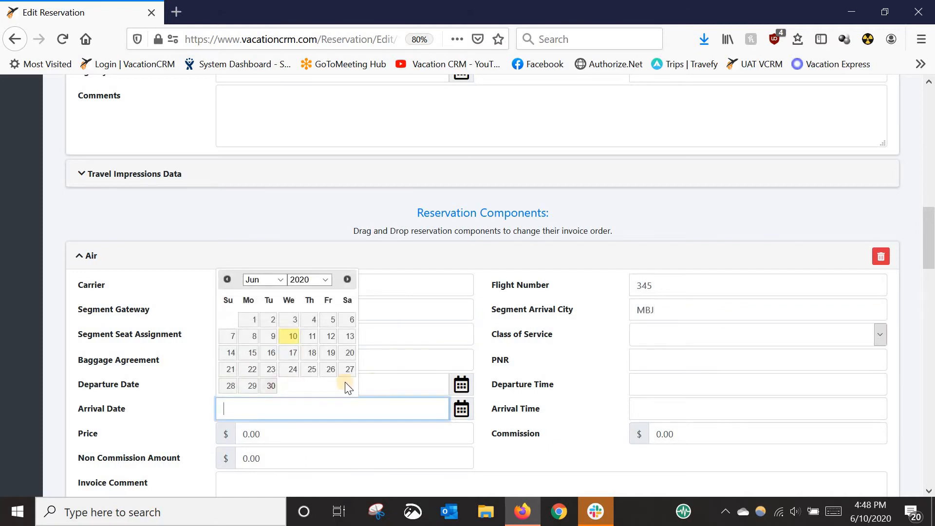
left_click(378, 380)
type("120")
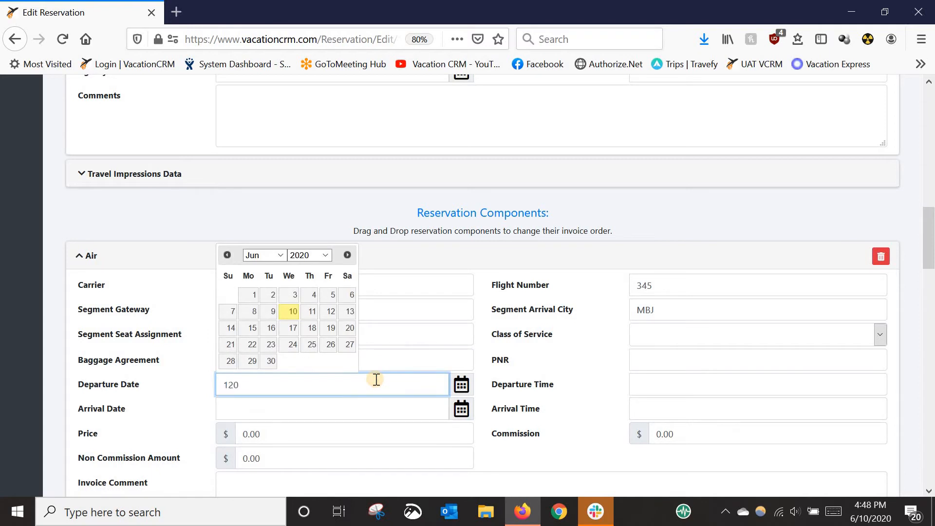
key("BackSpace")
type("/01/2020")
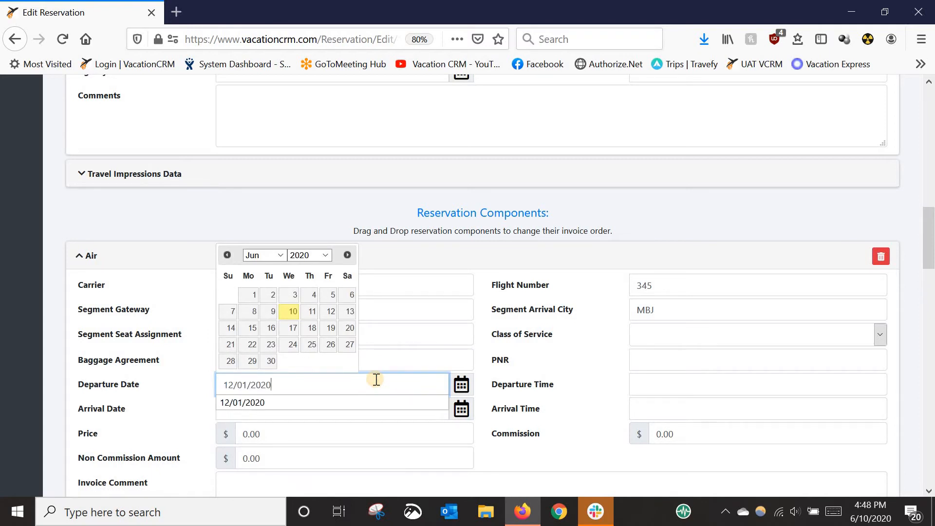
key("Tab")
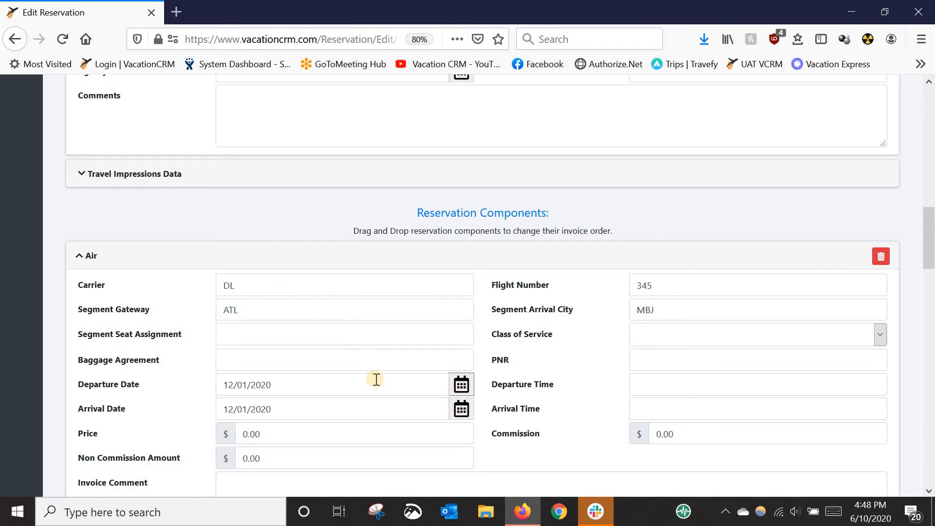
Set the first Air component's departure time to 9:00 AM and its arrival time to 11:00 AM
key("Tab")
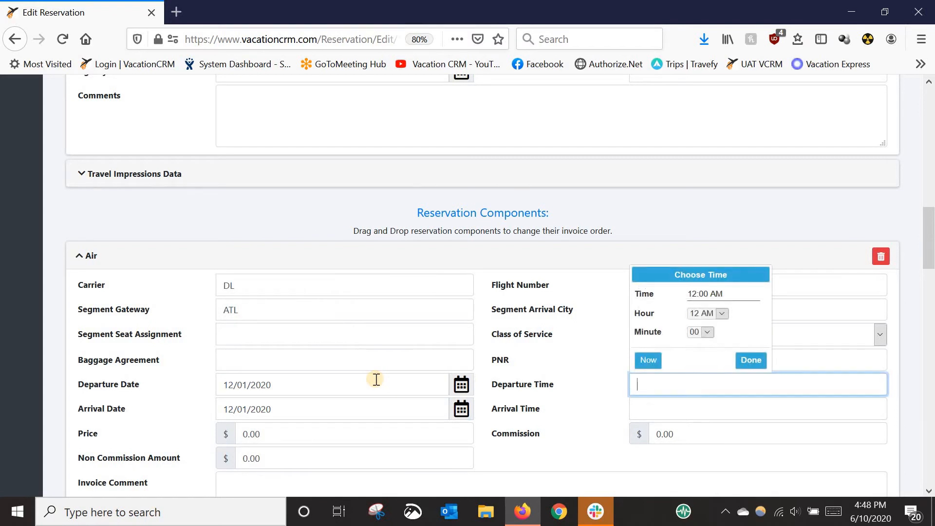
type("9:00 AM")
key("Tab")
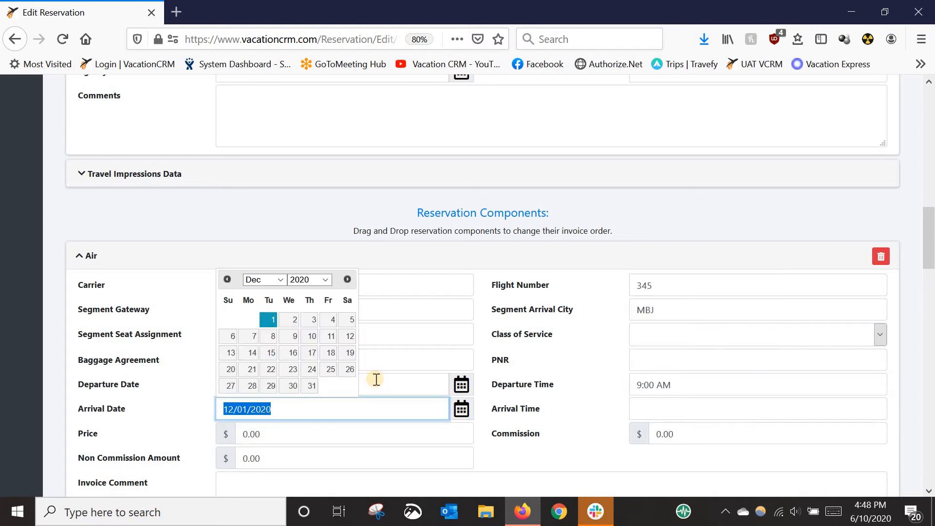
key("Tab")
key("Tab")
type("11")
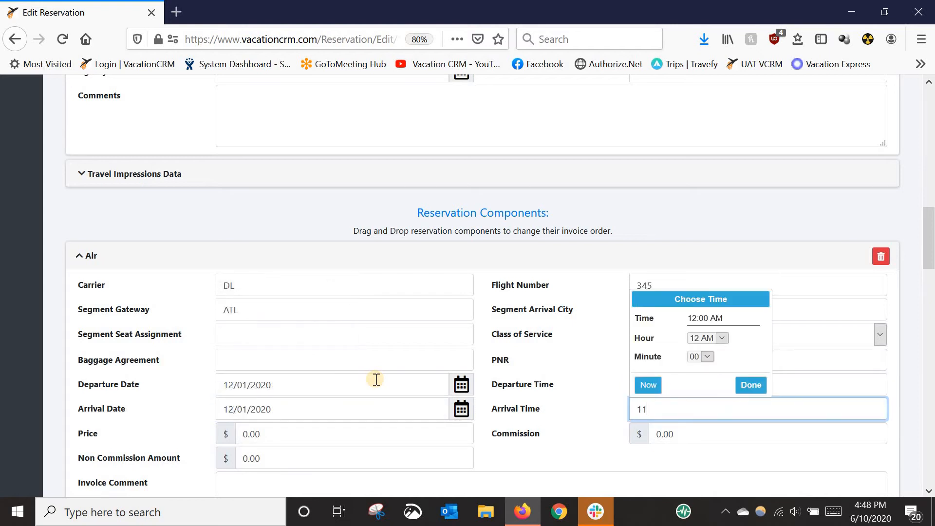
type(":00 AM")
key("Tab")
Set the first Air component's price to 800.00
scroll(247, 424, "down", 1)
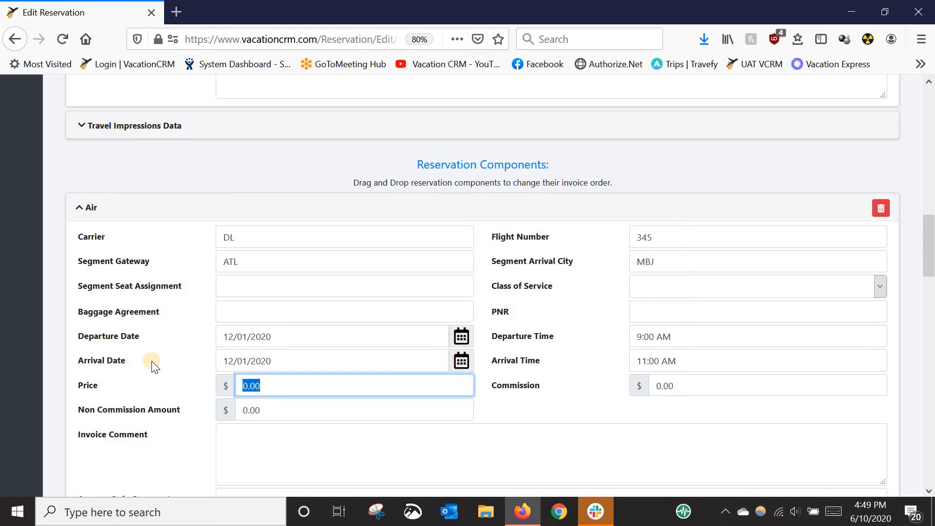
type("800.00")
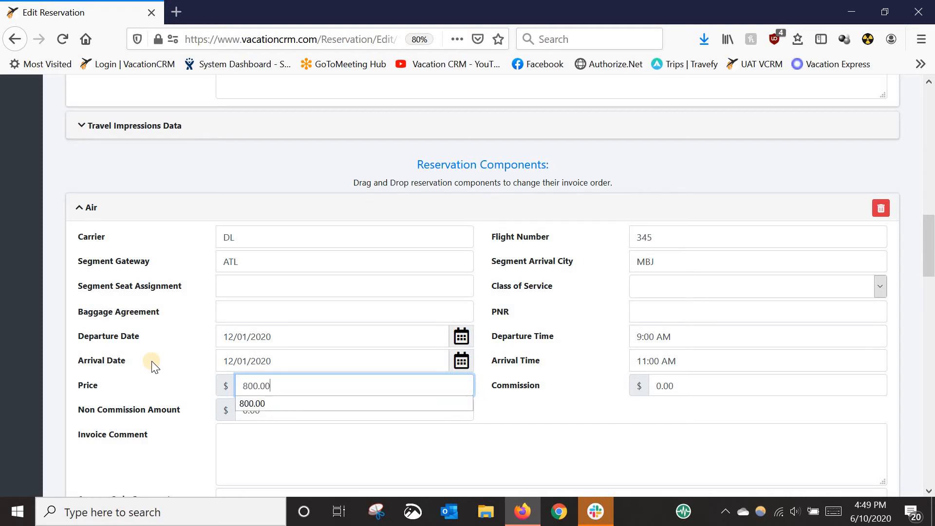
left_click(151, 362)
scroll(178, 395, "down", 3)
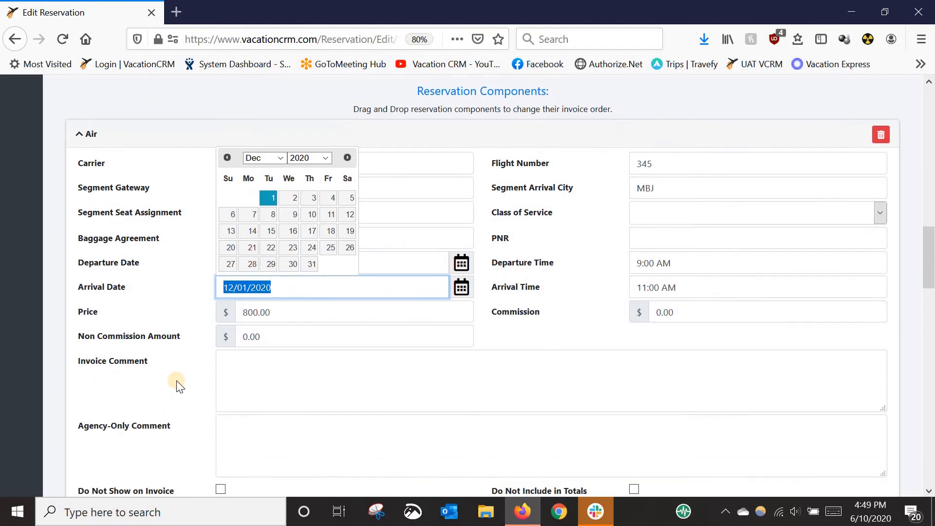
scroll(177, 386, "down", 2)
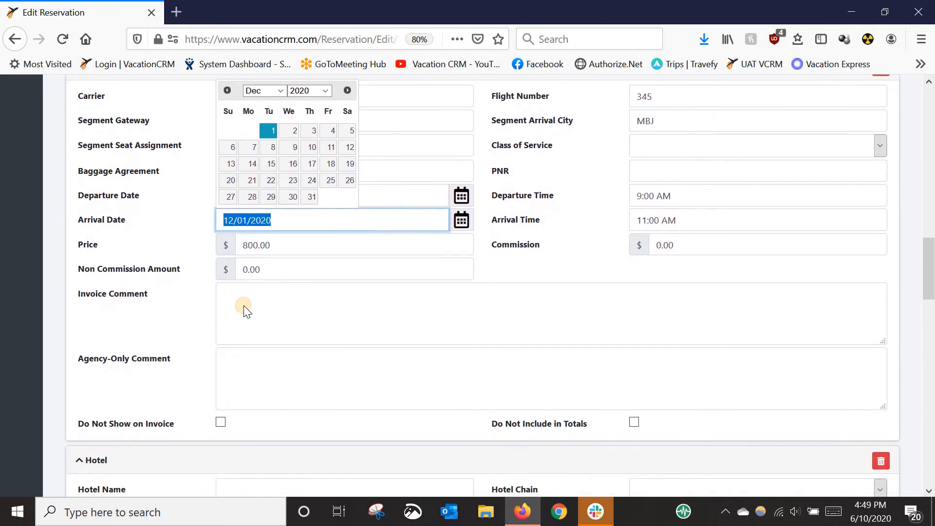
left_click(332, 326)
In the Hotel component, enter Couples Swept Away as the hotel name and choose Couples as the hotel chain
scroll(365, 370, "down", 1)
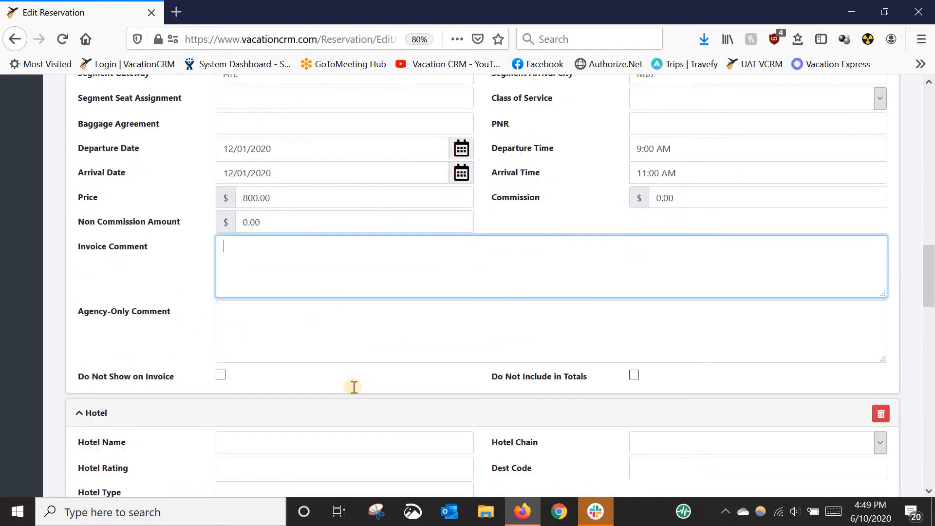
scroll(354, 387, "down", 3)
left_click(247, 288)
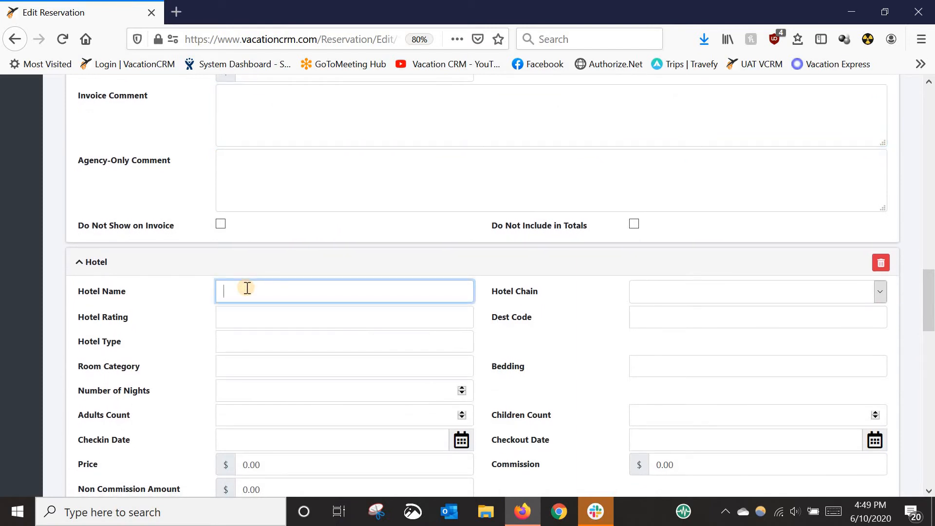
type("Coup")
key("Down")
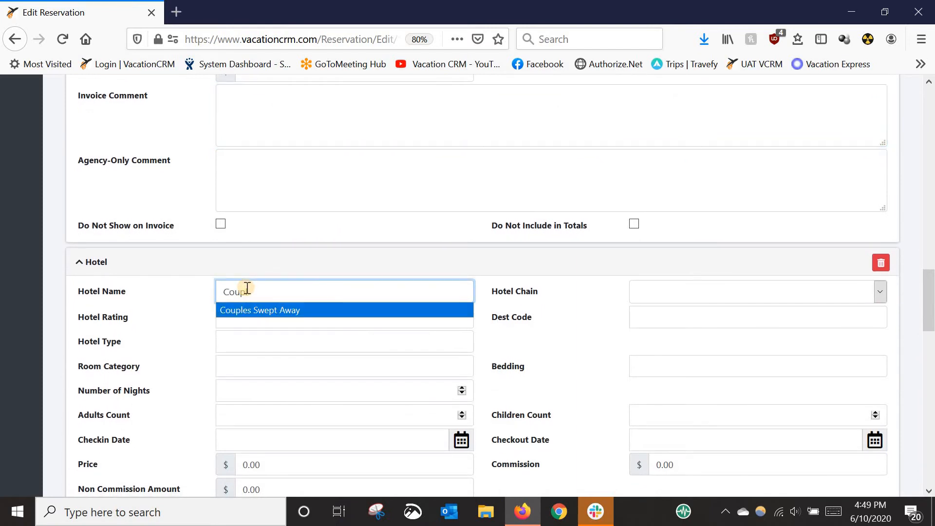
key("Tab")
type("c")
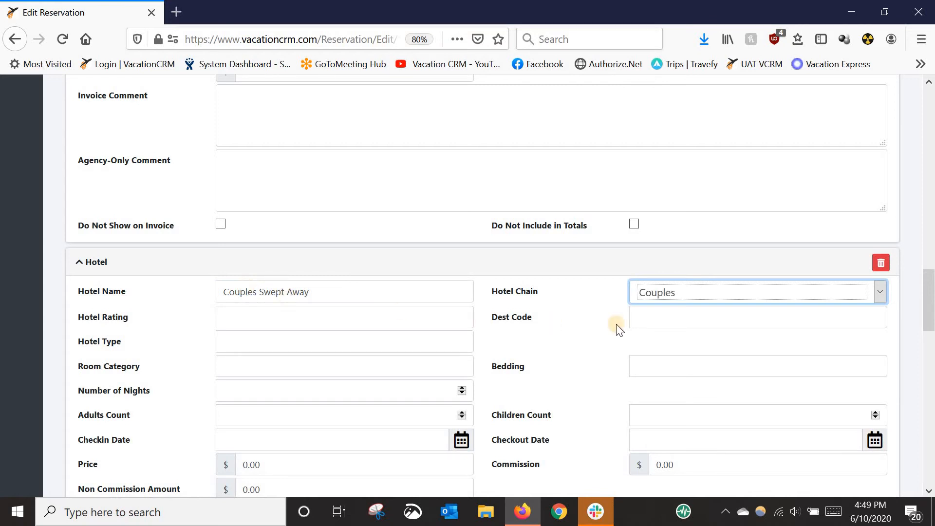
left_click(741, 293)
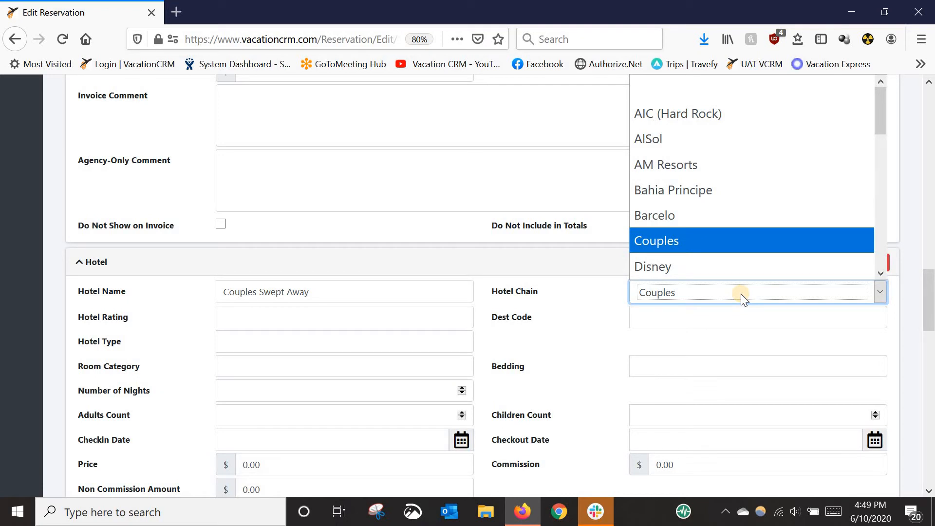
left_click(741, 294)
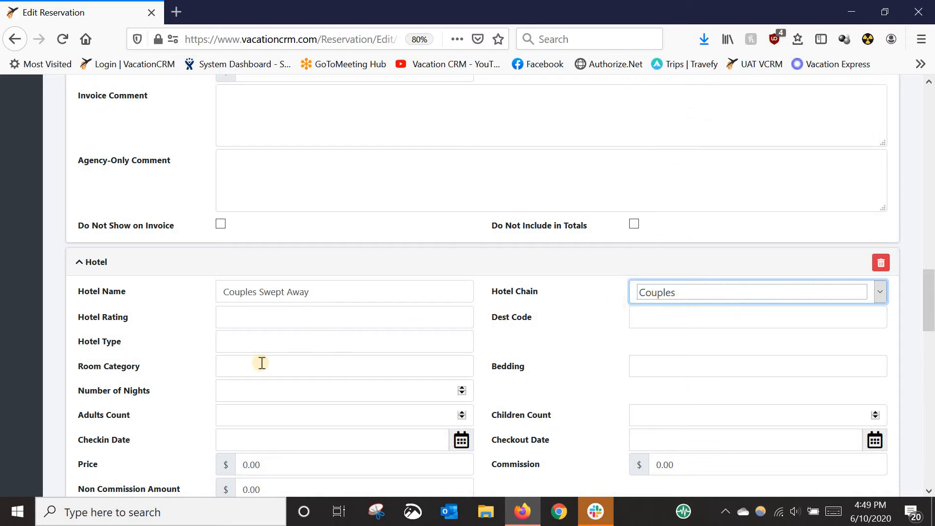
Set the hotel's room category to Ocean View and its number of nights to 6
left_click(243, 363)
type("Oc")
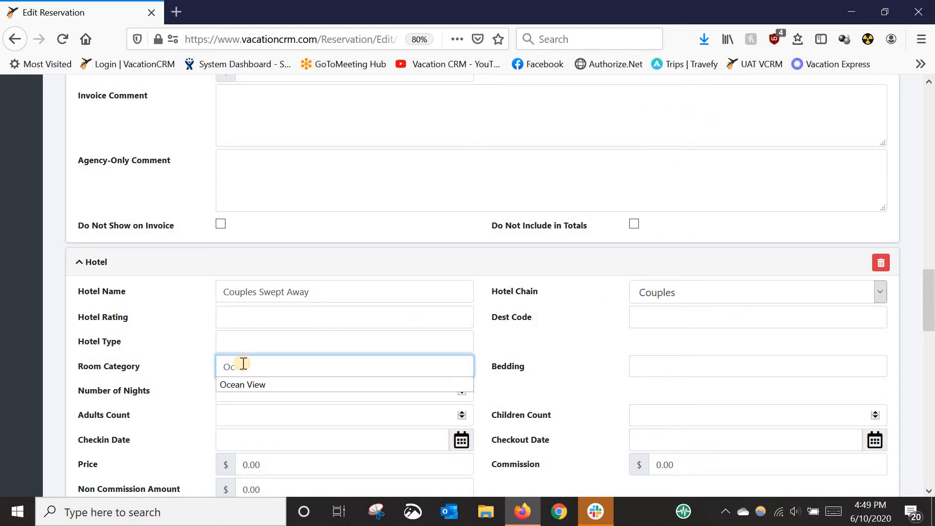
key("Down")
key("Tab")
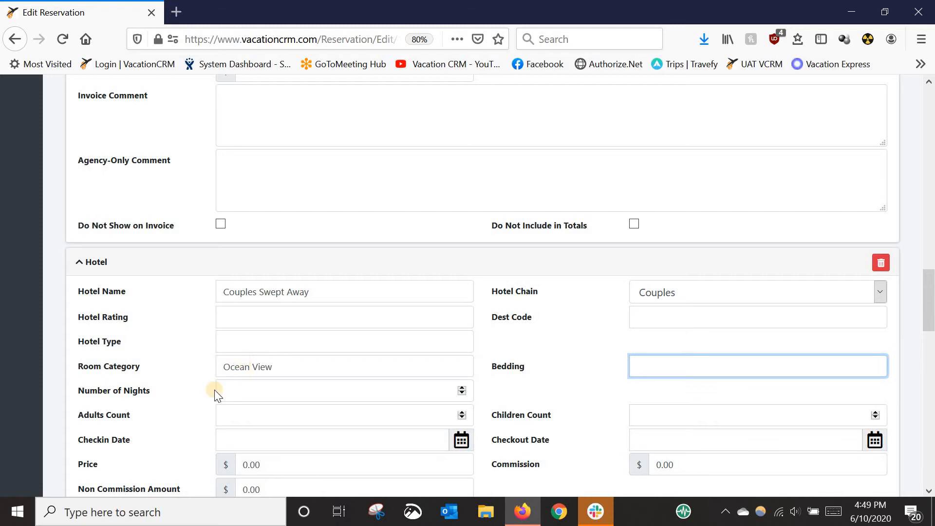
left_click(234, 393)
type("6")
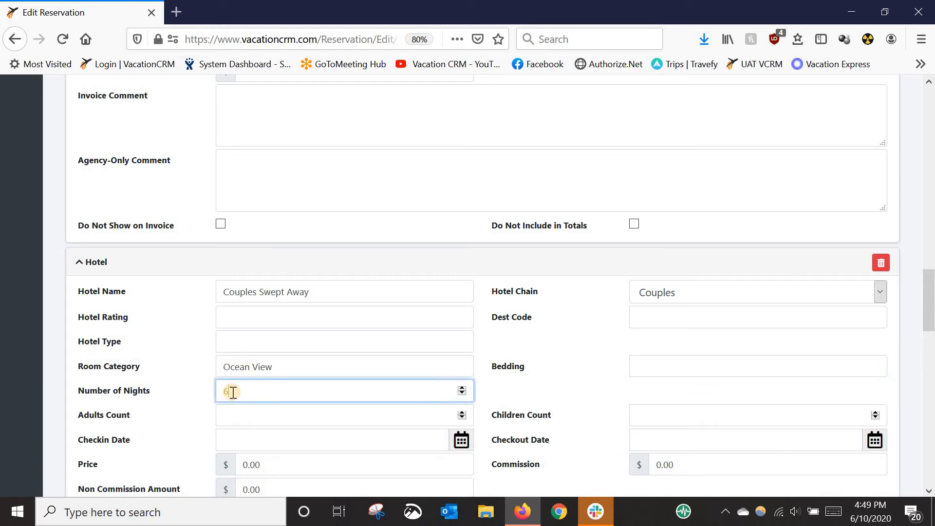
Set the hotel's check-in date to 12/01/2020
left_click(256, 440)
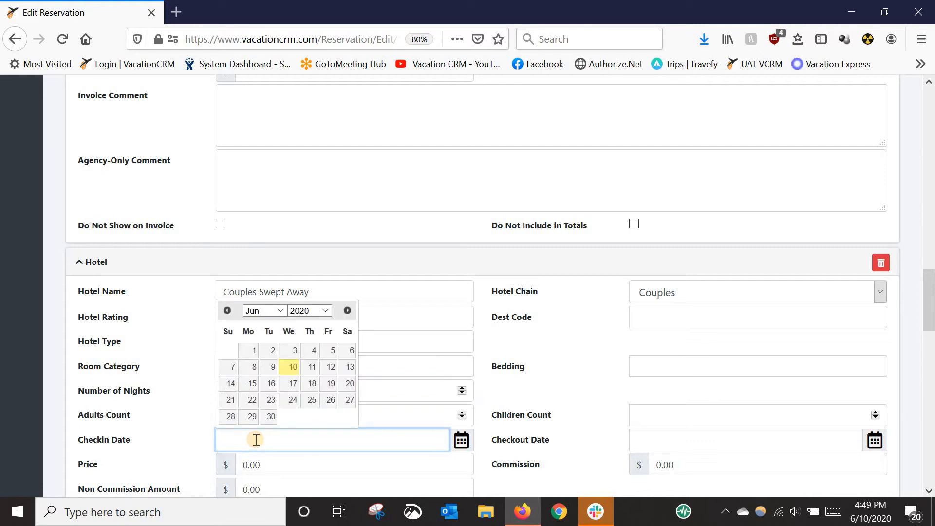
type("12/")
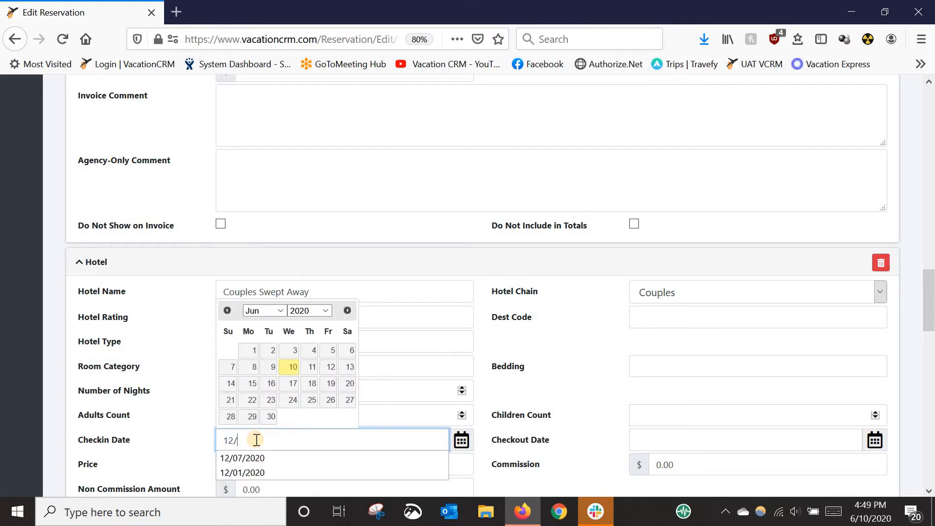
type("01/2020")
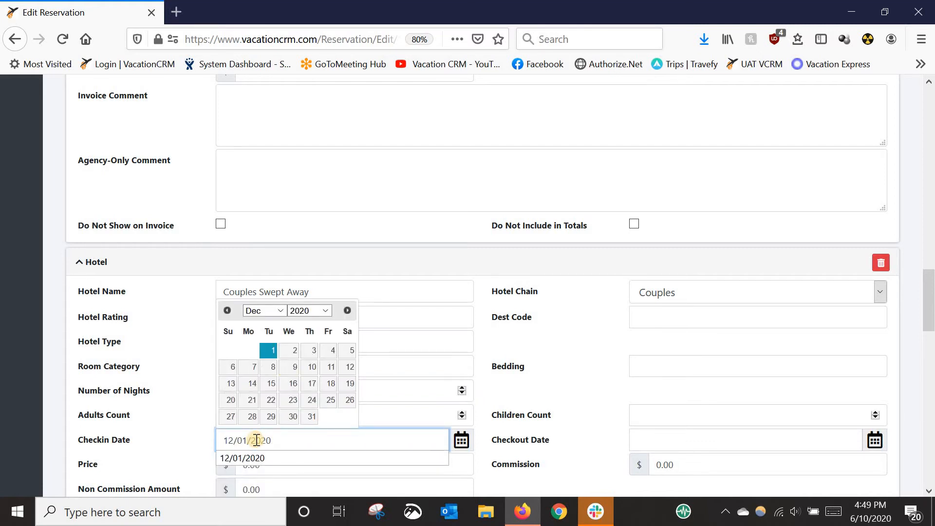
key("Tab")
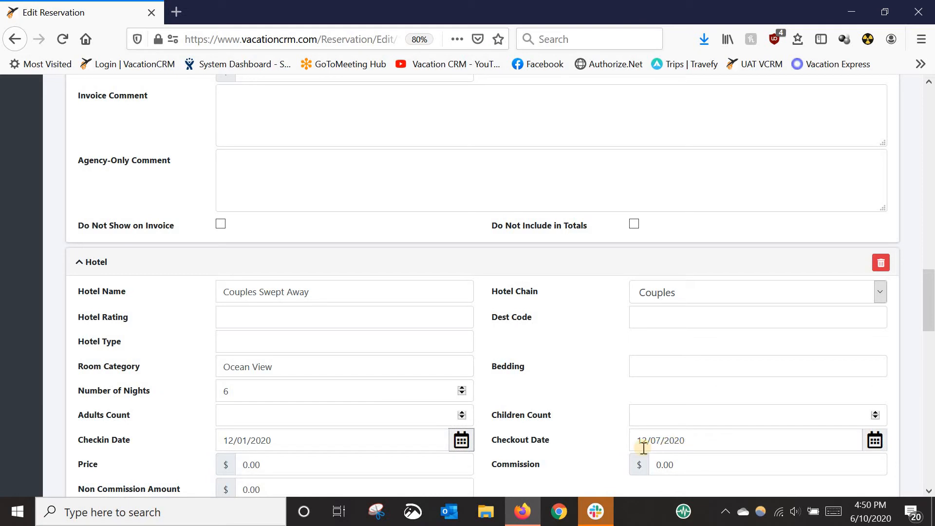
Set the Hotel component's price to 3500
left_click(217, 464)
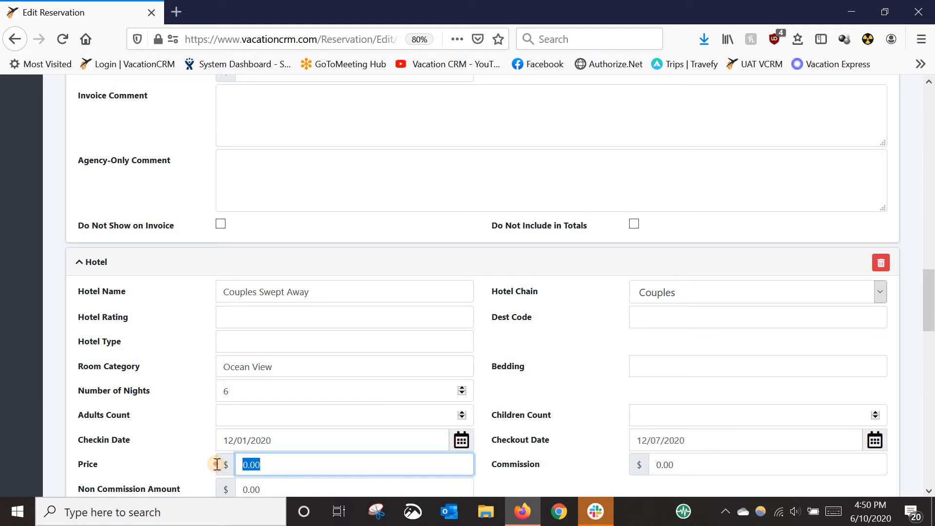
type("3500")
key("shift+Tab")
In the second Air component, enter DL as the carrier and 543 as the flight number
scroll(151, 395, "down", 5)
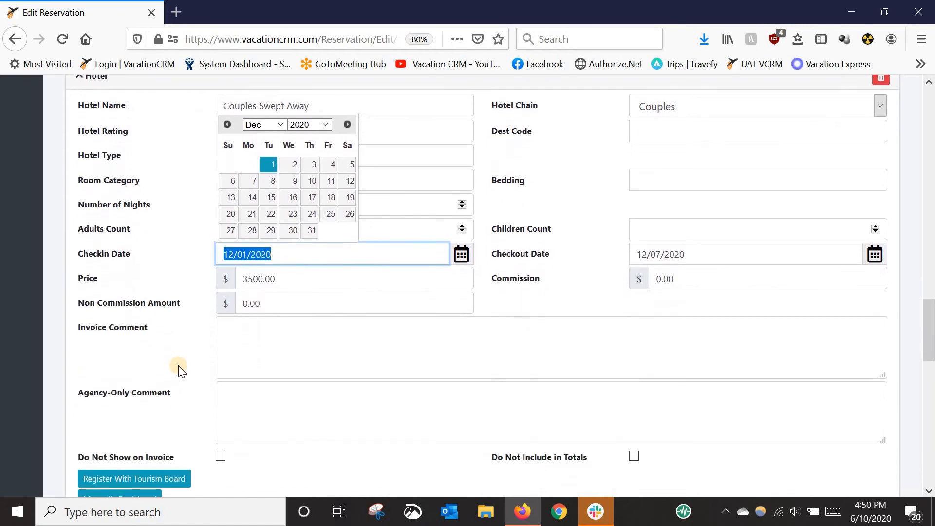
scroll(178, 366, "down", 4)
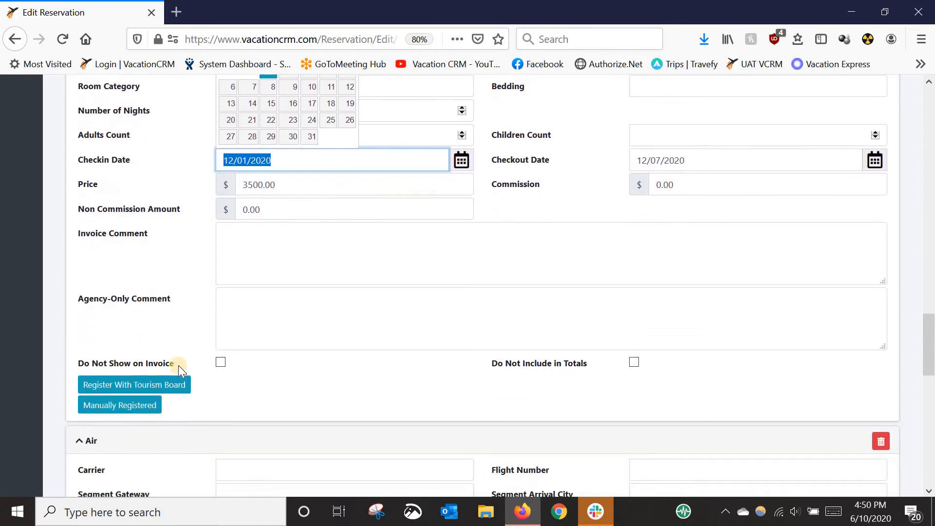
scroll(273, 312, "down", 1)
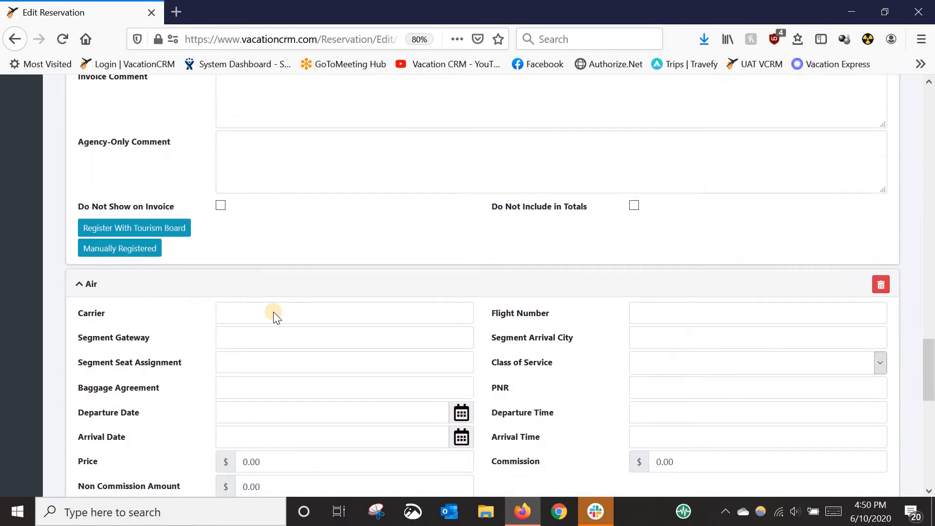
left_click(293, 308)
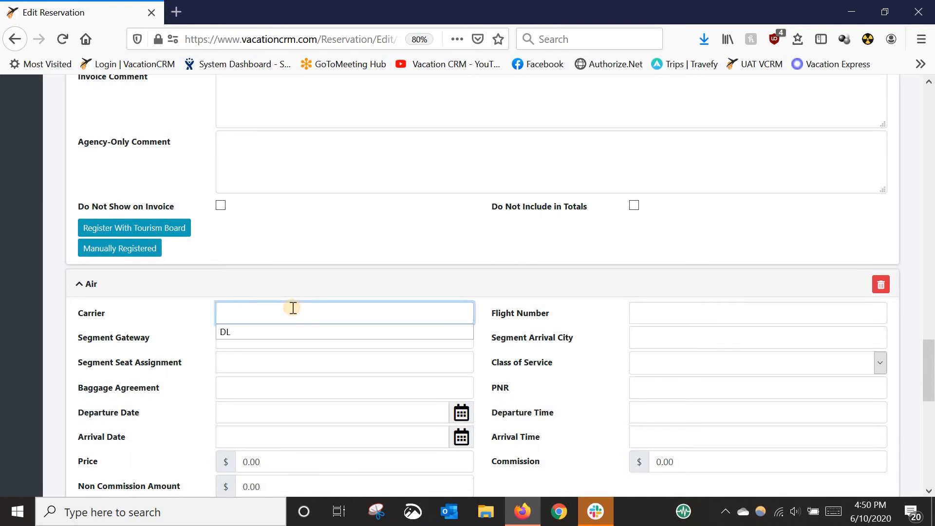
type("DL")
key("Tab")
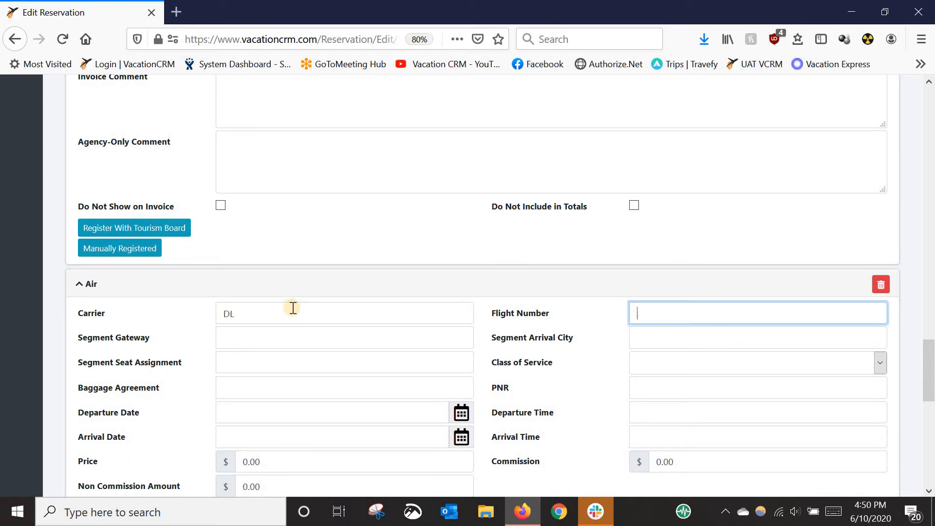
type("543")
key("Tab")
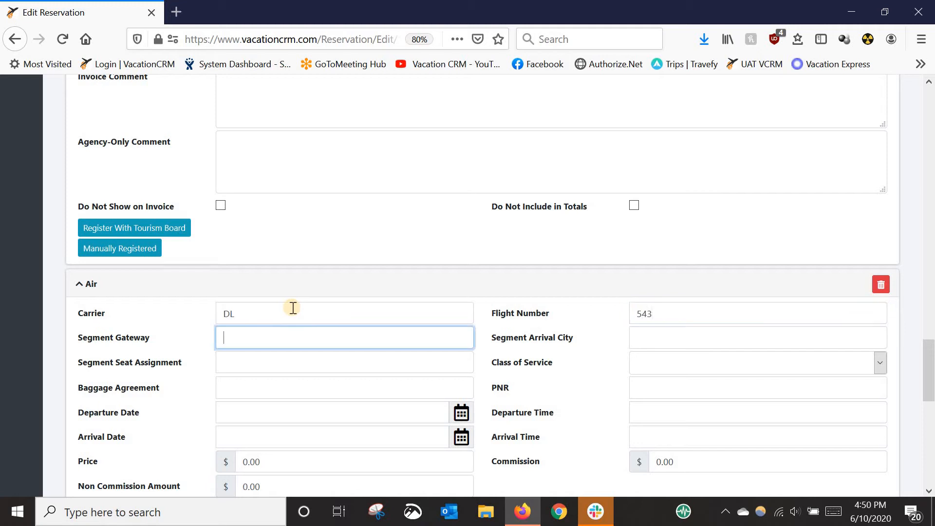
Set the second Air component's segment gateway to MBJ and its segment arrival city to ATL
type("MBJ")
key("Tab")
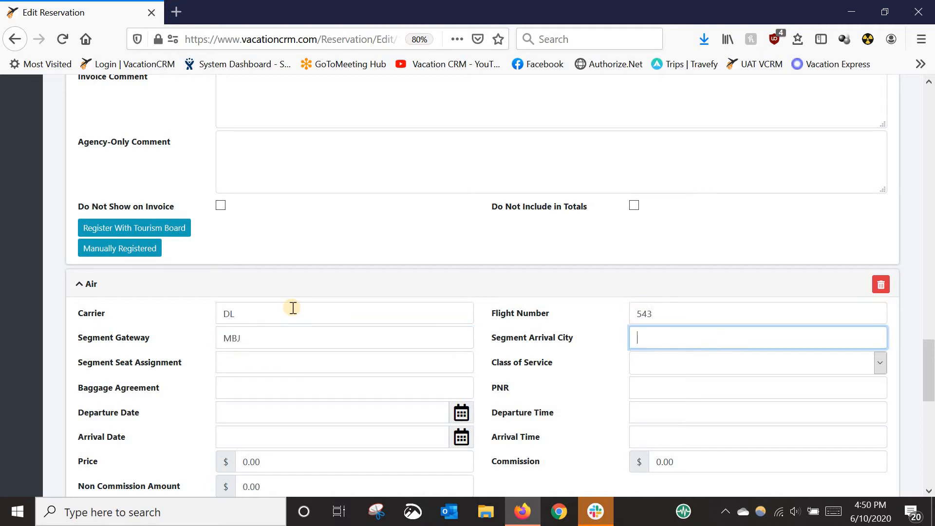
type("ATL")
key("Tab")
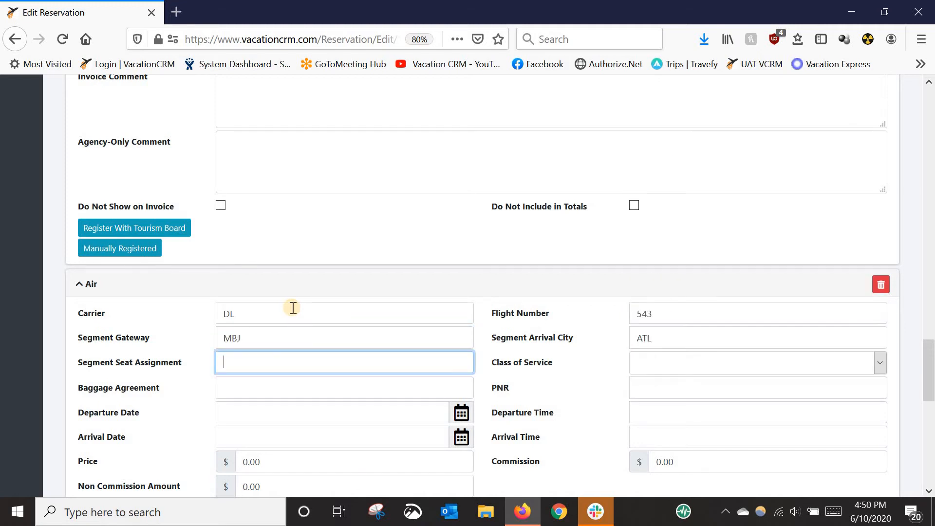
Set the second Air component's departure date to 12/07/2020
left_click(282, 406)
type("12")
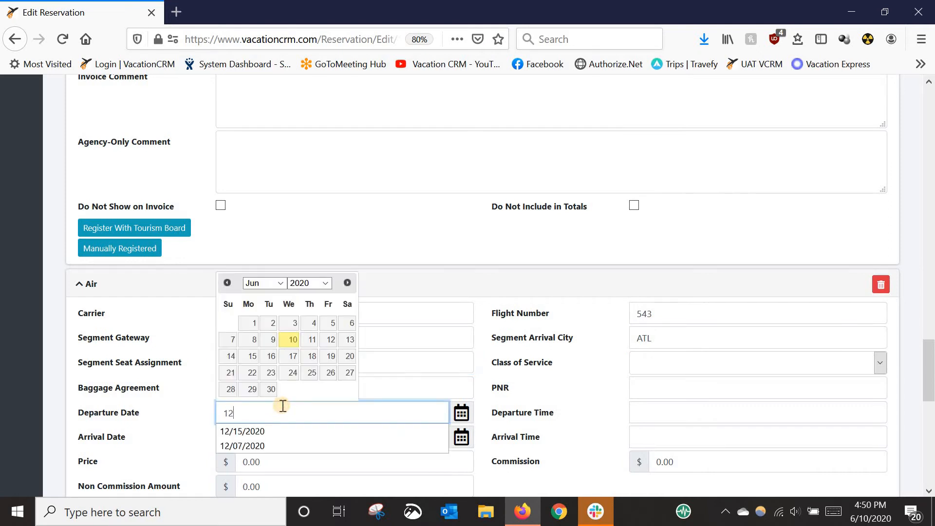
type("/07/2020")
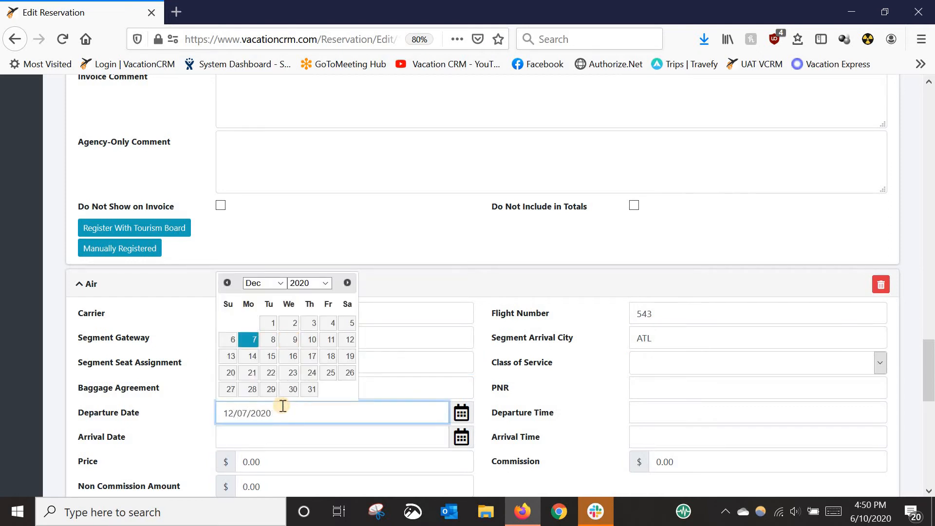
key("Tab")
Set the second Air component's departure time to 3:00 PM and its arrival time to 6:00 PM
key("Tab")
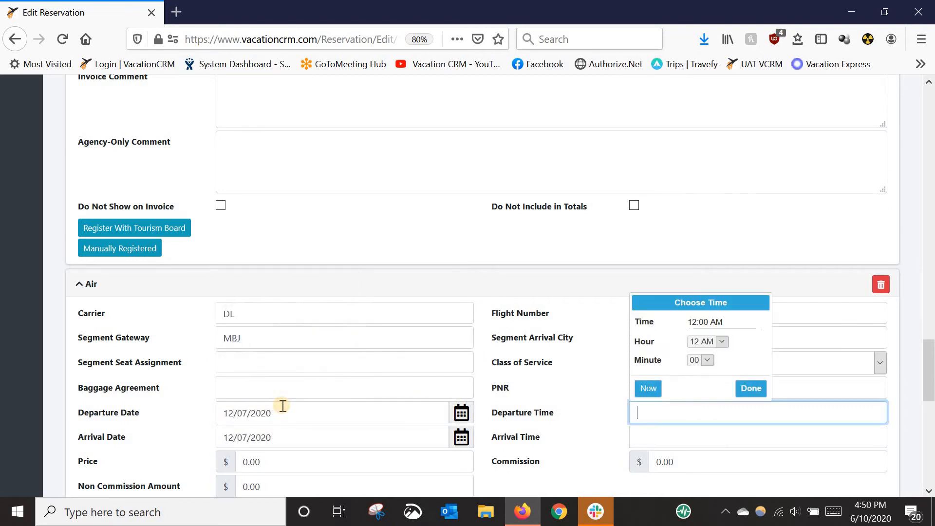
type("3:00 PM")
key("Tab")
key("Tab")
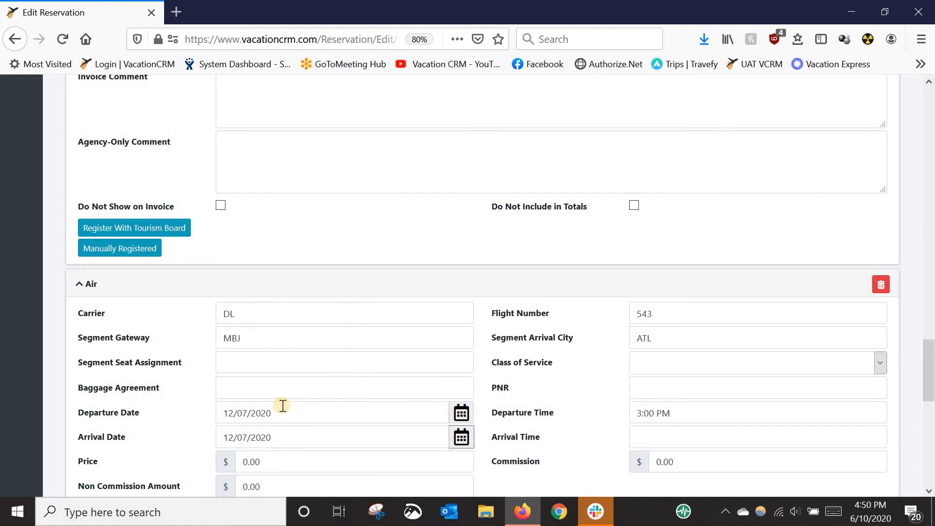
key("Tab")
type("6:")
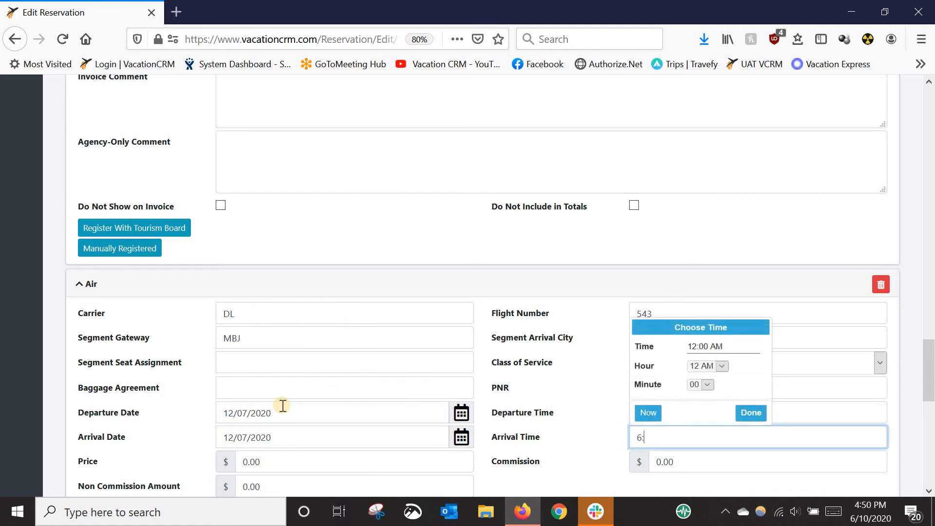
type("00 PM")
left_click(571, 452)
Save the GOGO Vacations package reservation with its air and hotel components
scroll(499, 435, "down", 3)
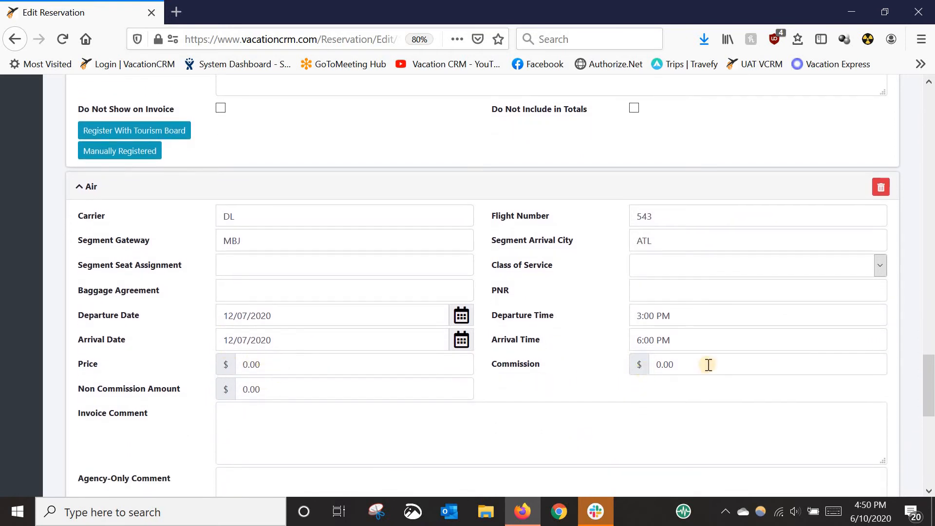
left_click_drag(927, 379, 933, 88)
left_click(803, 181)
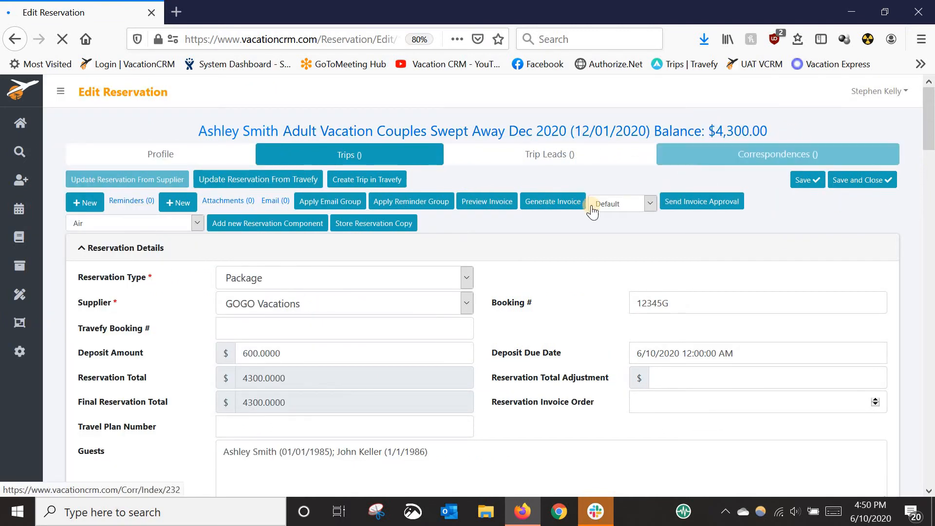
Set the package reservation's invoice order to 1 and save the reservation
scroll(536, 335, "down", 2)
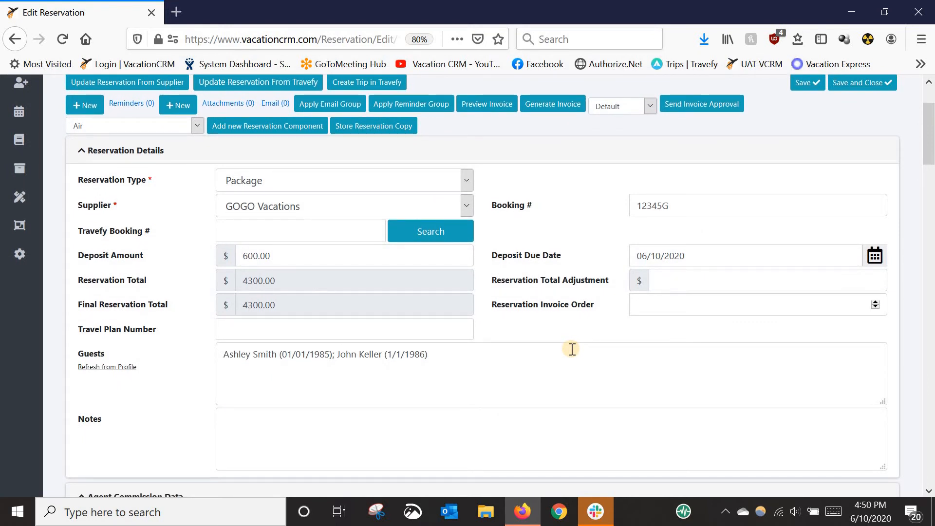
left_click(638, 304)
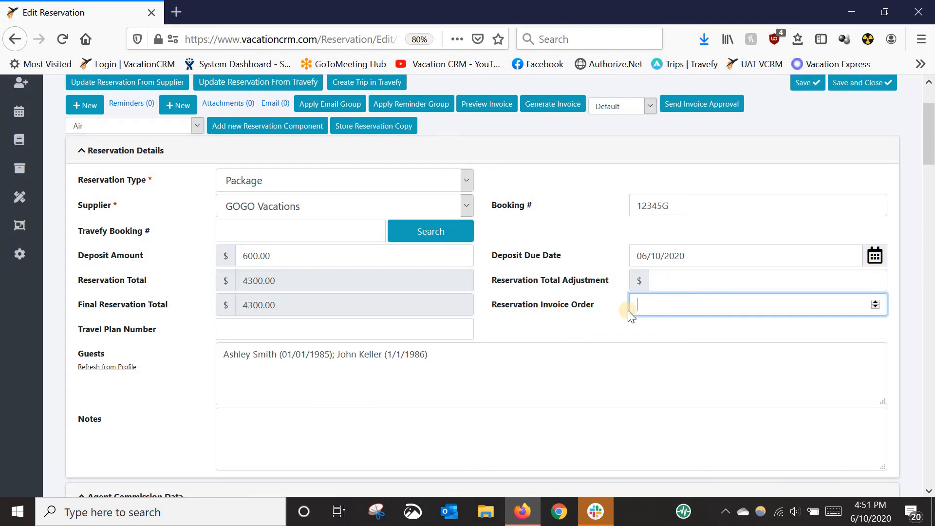
type("1")
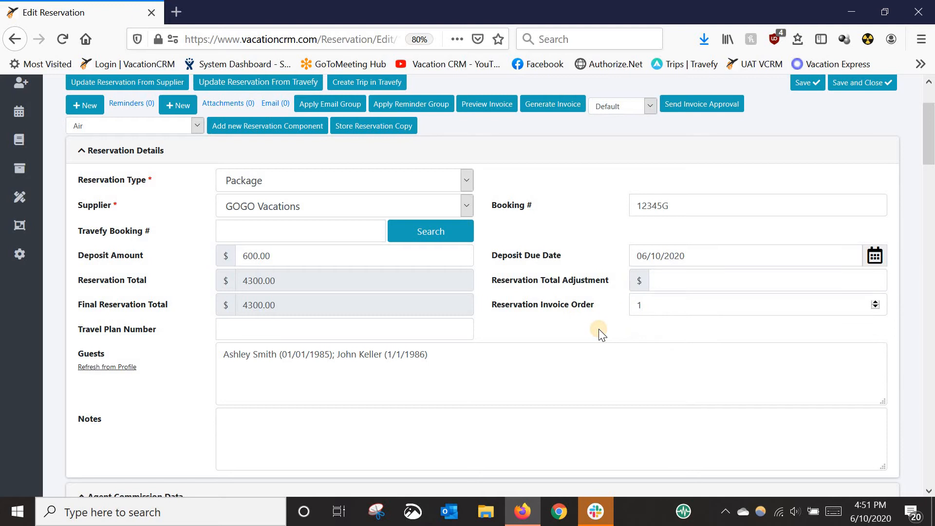
left_click(797, 88)
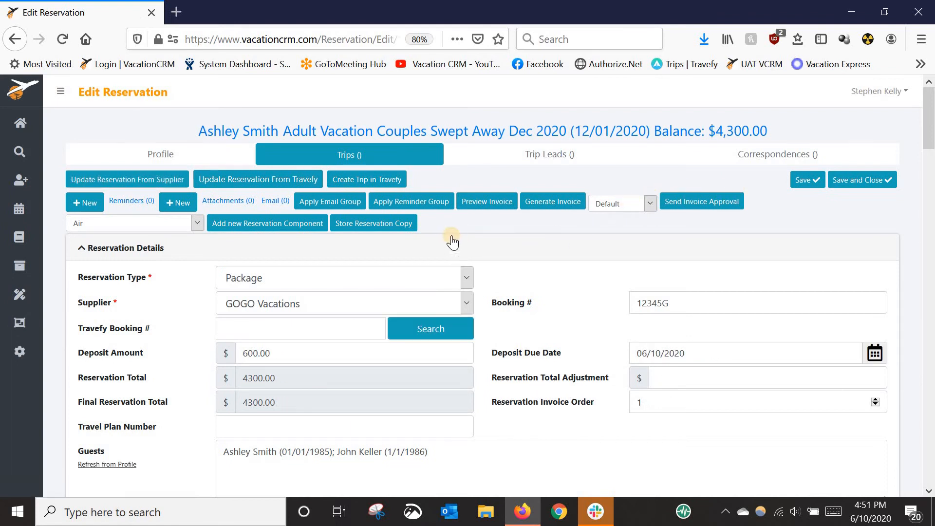
Preview the invoice, check its flight, hotel and totals sections, and close the preview
left_click(490, 200)
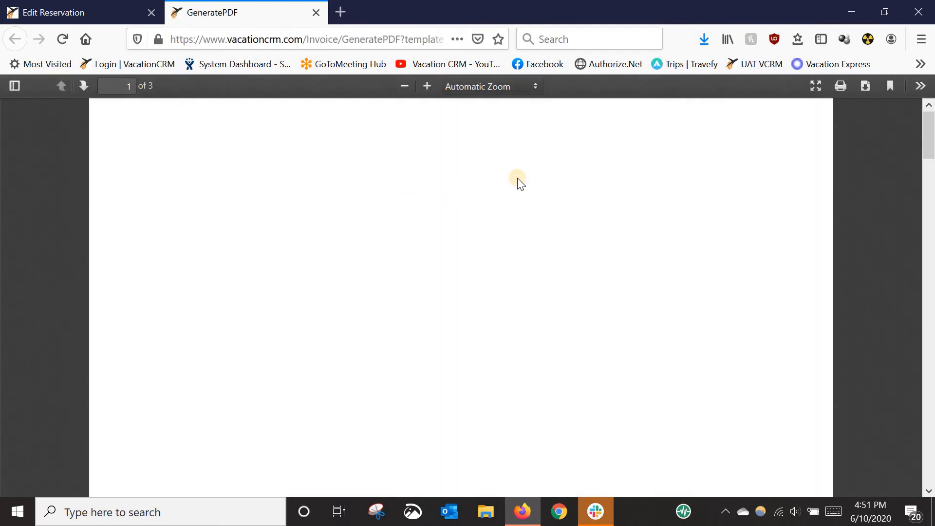
left_click(401, 86)
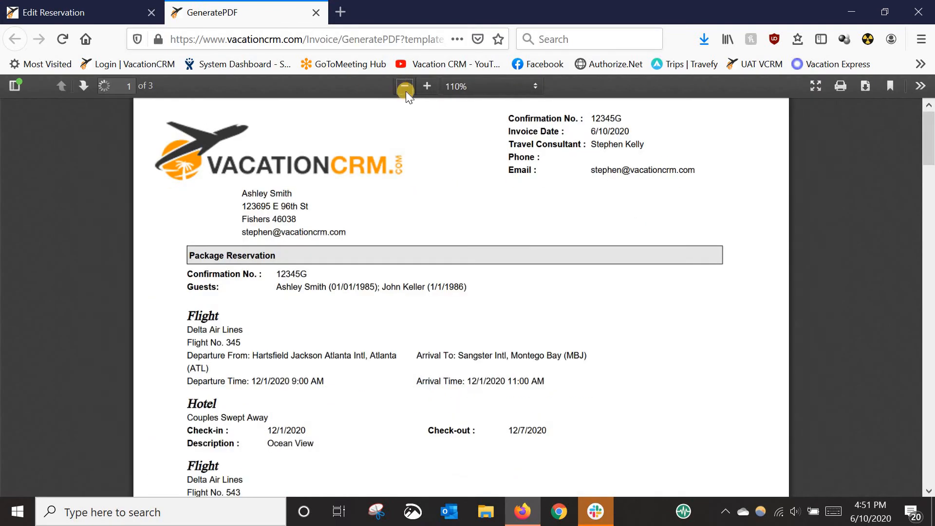
scroll(434, 242, "down", 3)
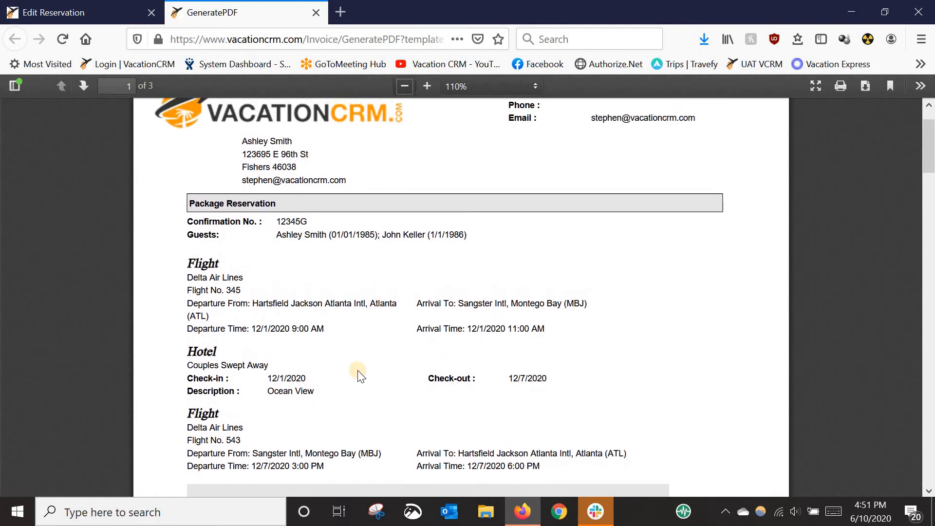
scroll(496, 239, "down", 5)
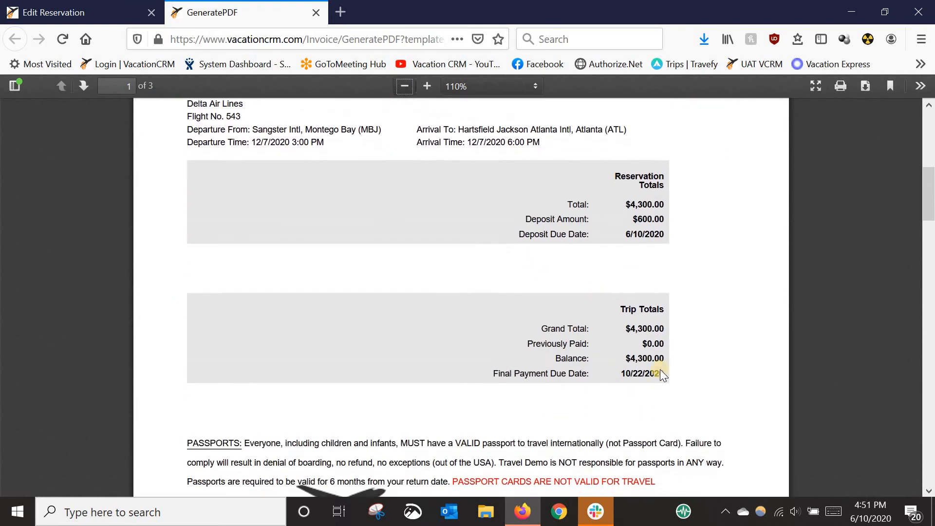
scroll(452, 415, "down", 3)
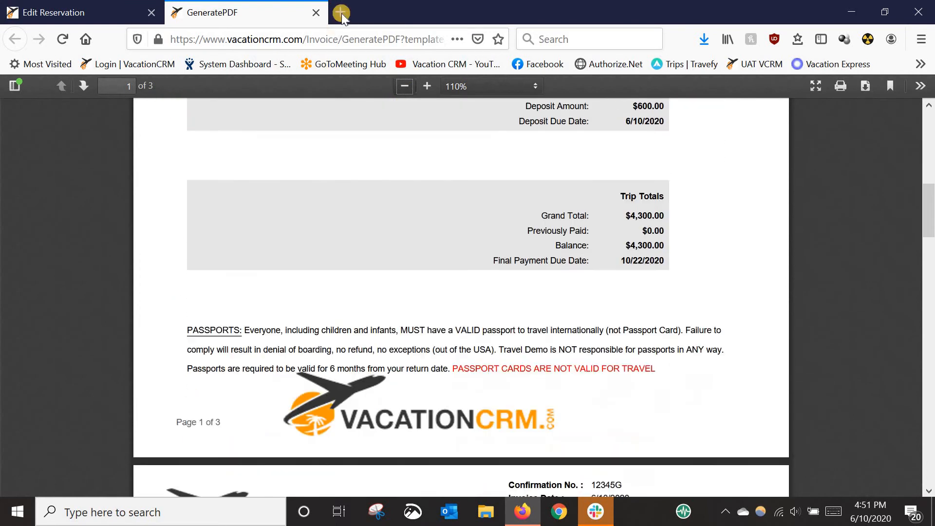
left_click(315, 12)
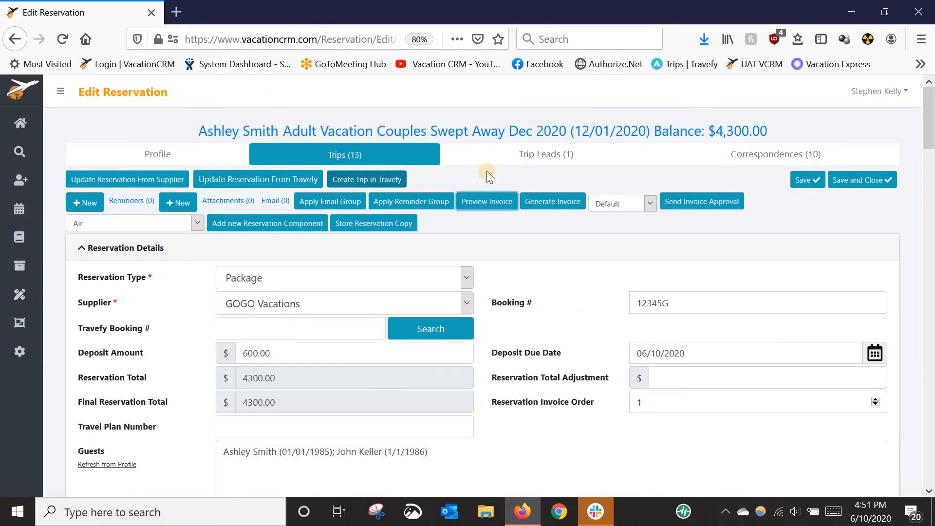
Start a new reservation for the Couples Swept Away trip with Transfer as the reservation type and Reggae Tours as the supplier
left_click(503, 134)
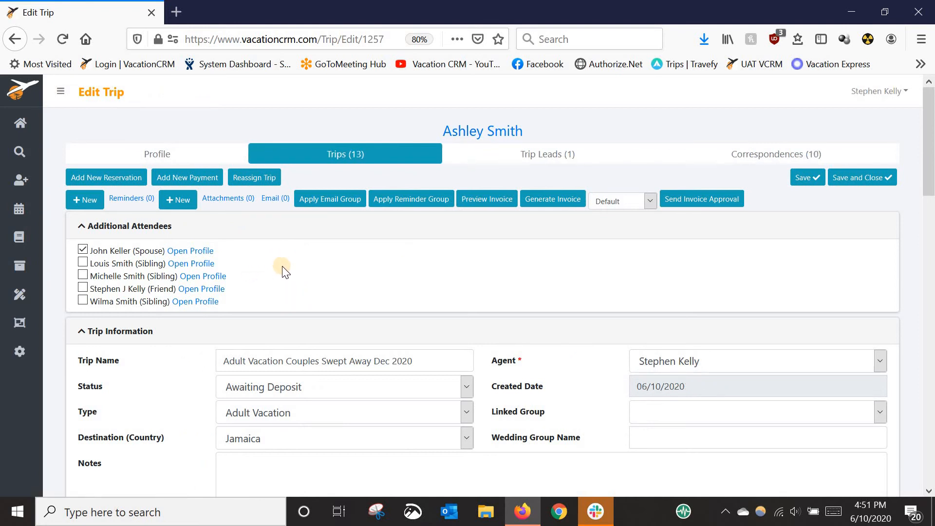
left_click(117, 184)
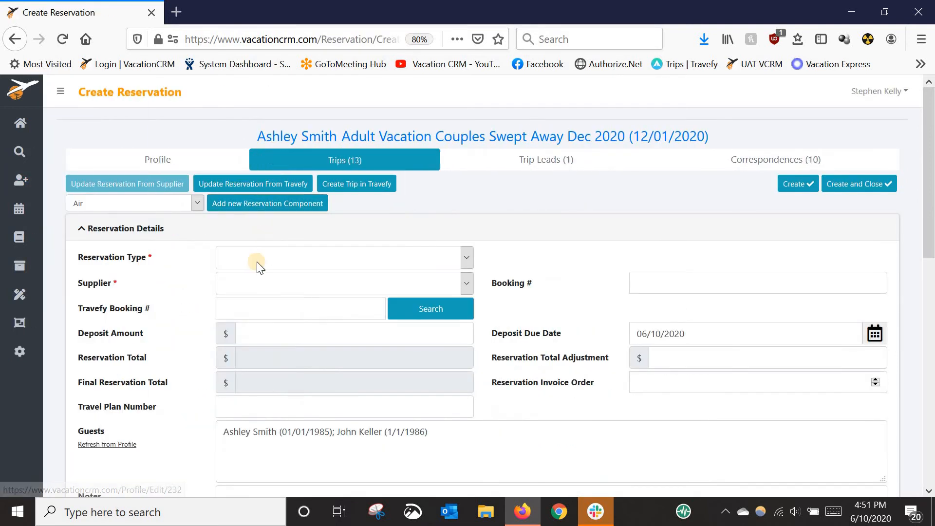
left_click(262, 258)
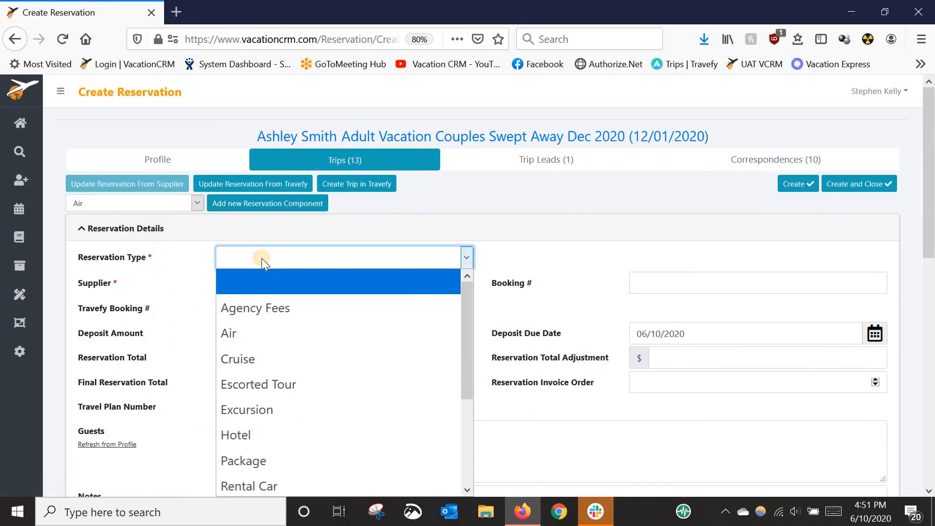
scroll(279, 302, "down", 2)
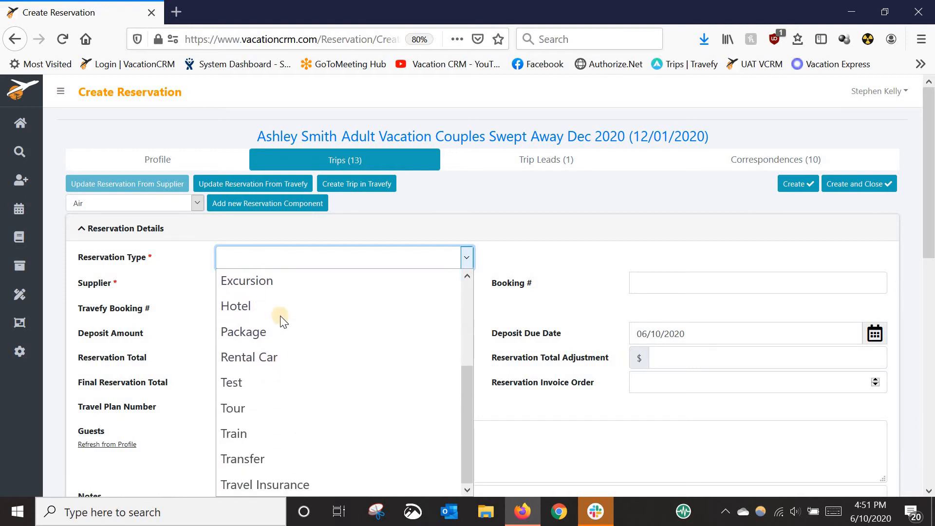
left_click(262, 460)
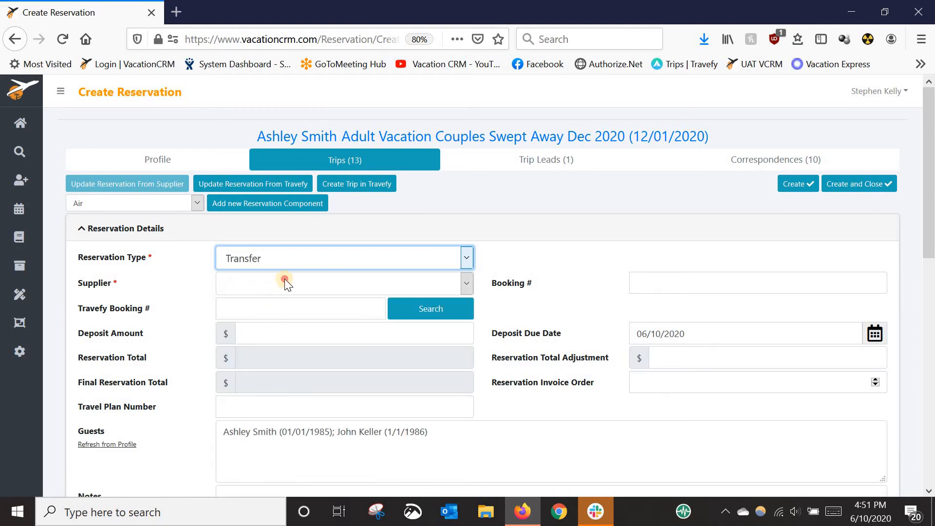
left_click(286, 284)
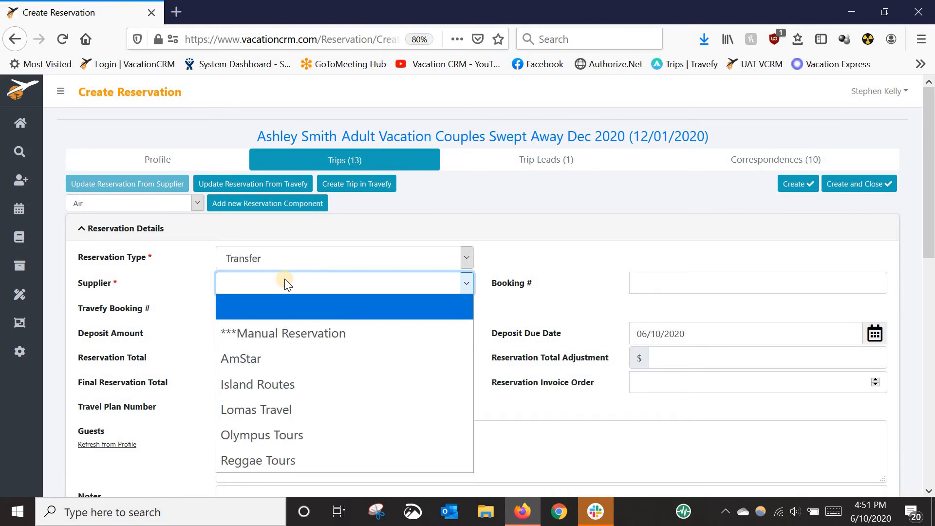
left_click(264, 458)
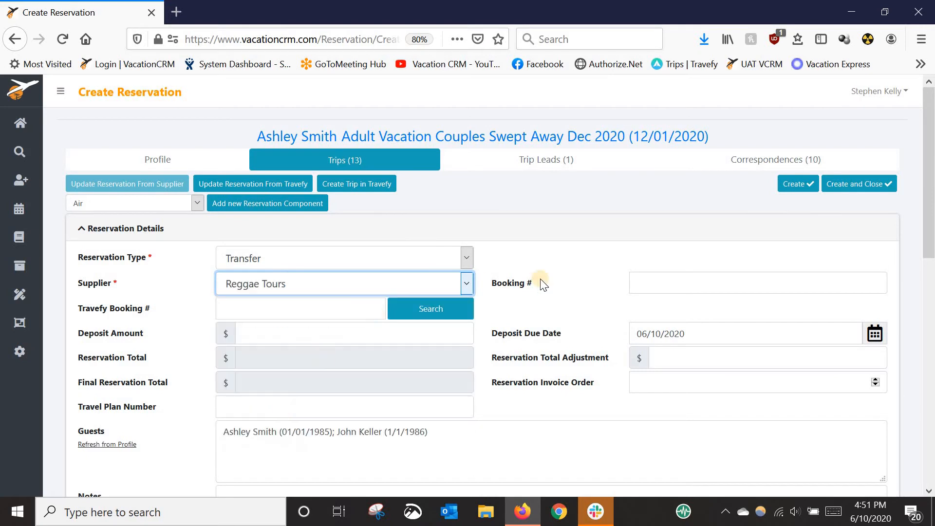
Enter the transfer reservation's booking number and a deposit amount of 160.00, and create the reservation
left_click(642, 284)
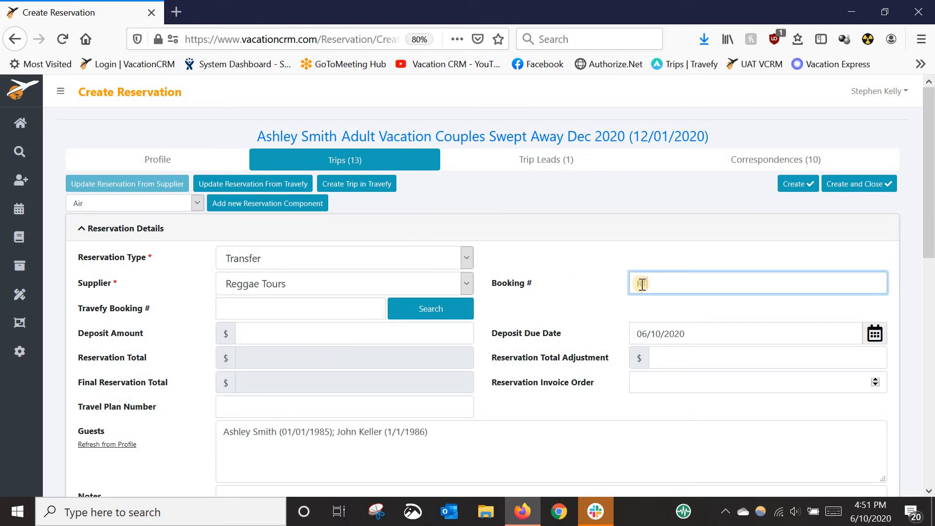
type("RT12345")
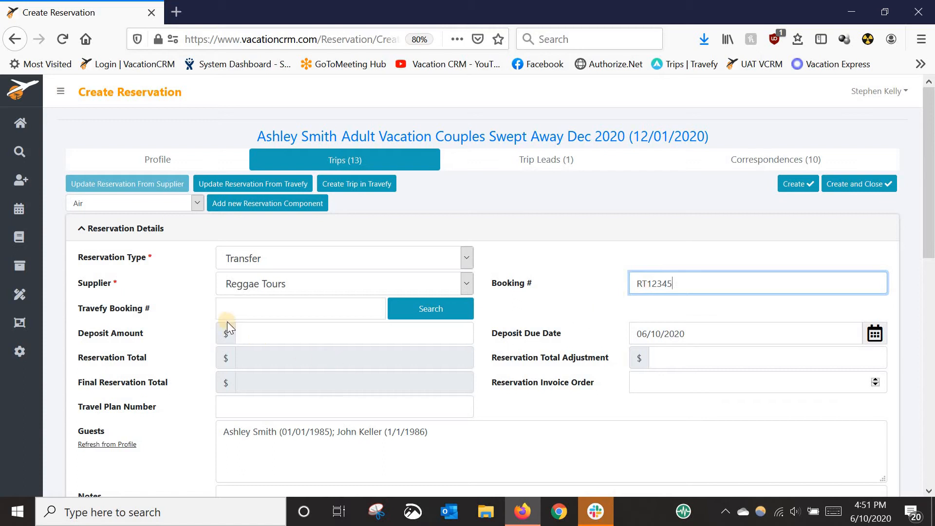
left_click(263, 333)
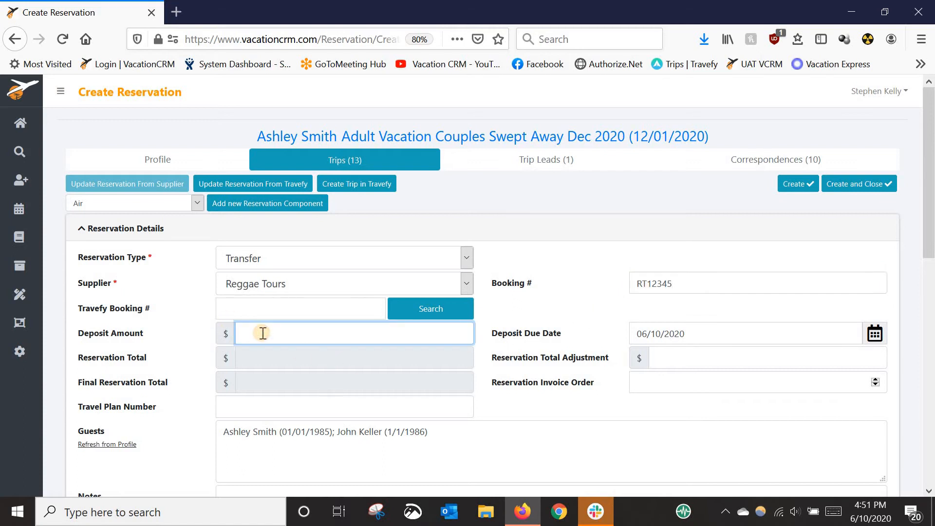
type("1")
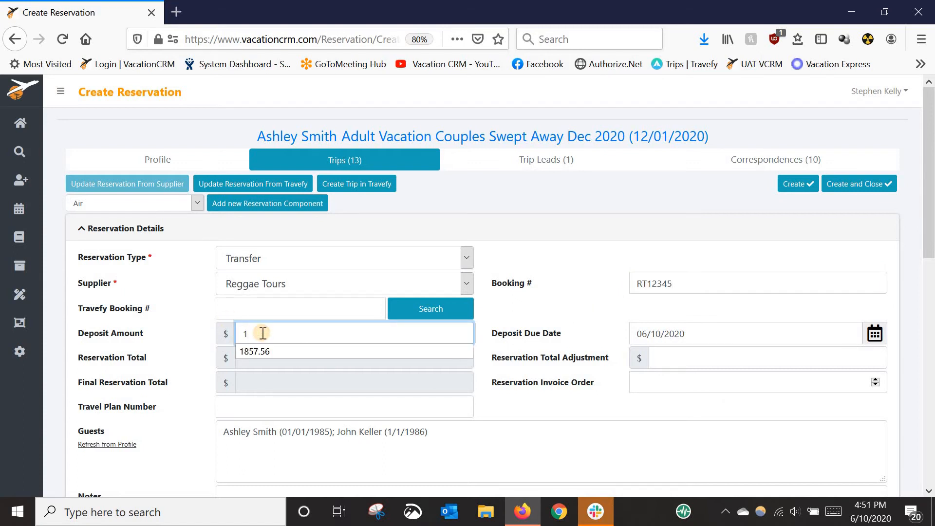
type("60.00")
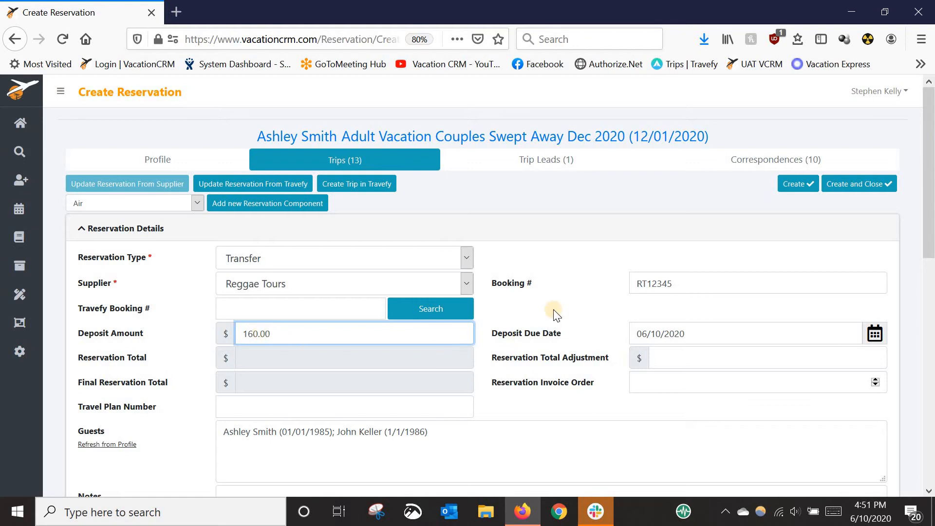
left_click(537, 317)
left_click(792, 183)
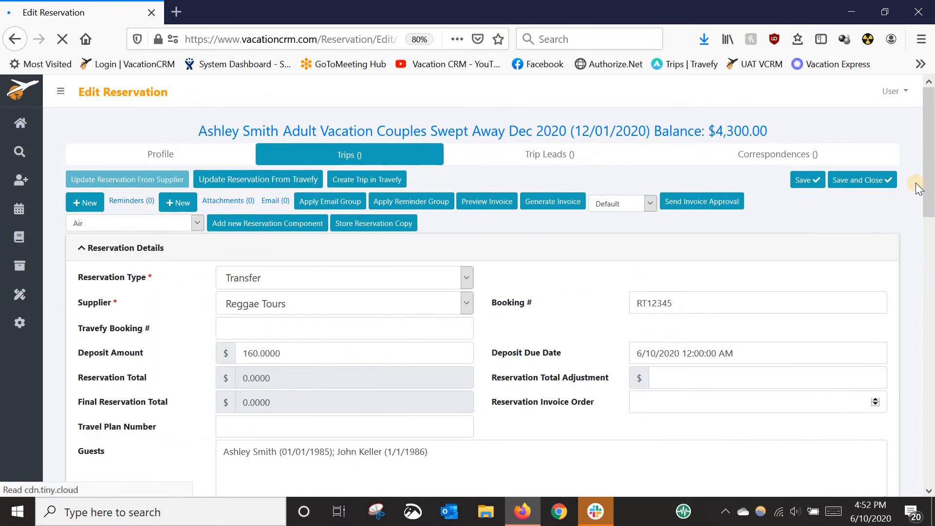
Add a Transportation component to the Reggae Tours transfer reservation
left_click_drag(930, 180, 932, 445)
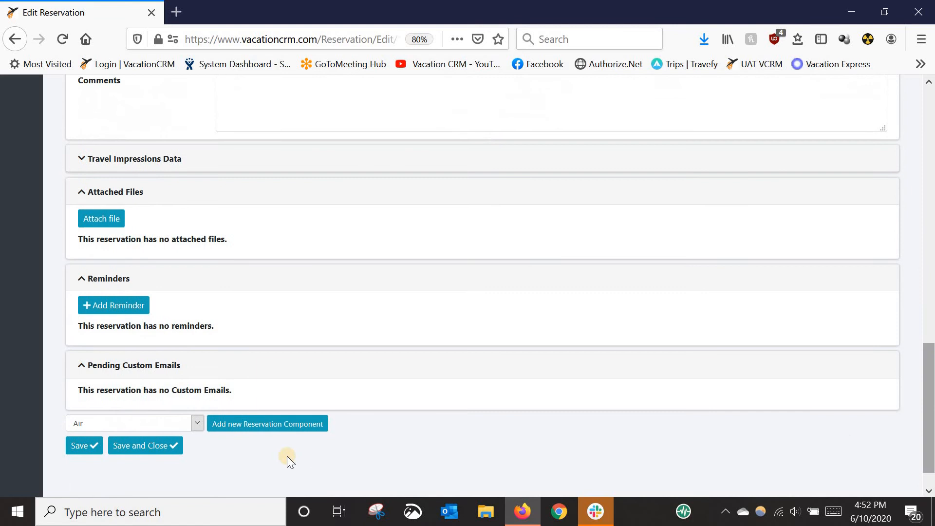
left_click(198, 422)
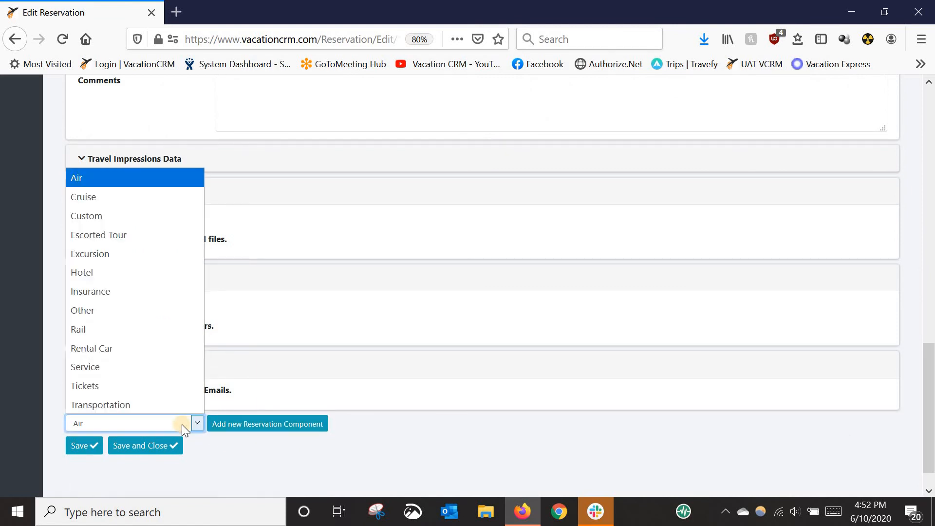
left_click(112, 404)
left_click(236, 427)
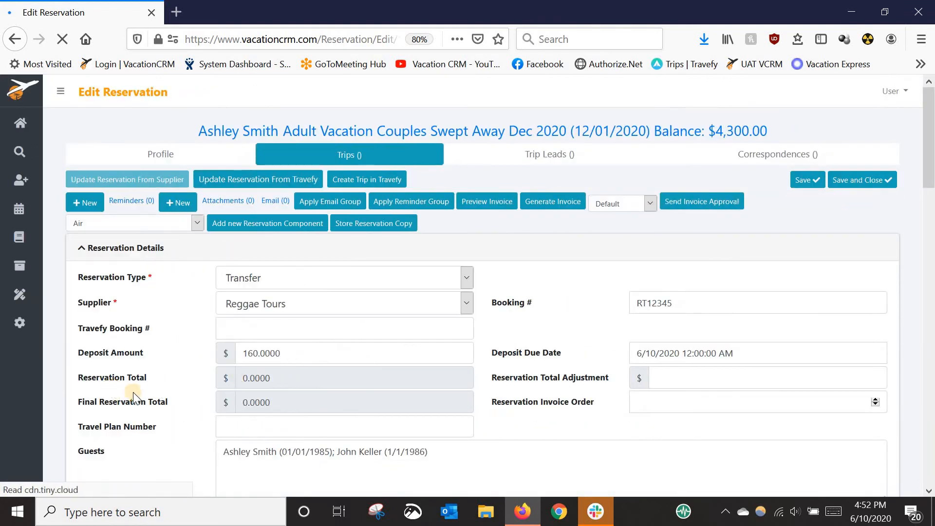
scroll(146, 393, "down", 5)
scroll(157, 390, "down", 8)
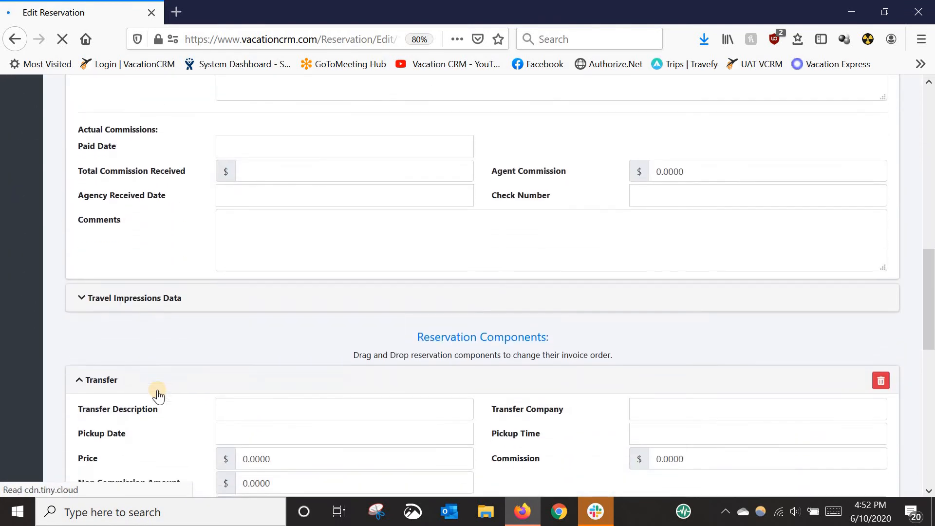
scroll(263, 323, "down", 1)
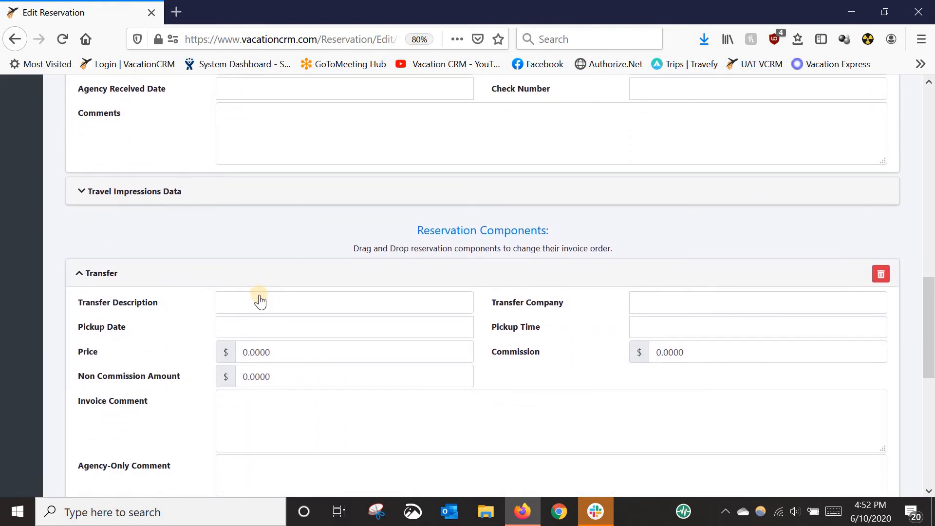
Fill in the transfer component with description Round Trip Private Nonstop Transfer, company Reggae Tours, pickup date 12/01/2020 and price 160.00
left_click(261, 295)
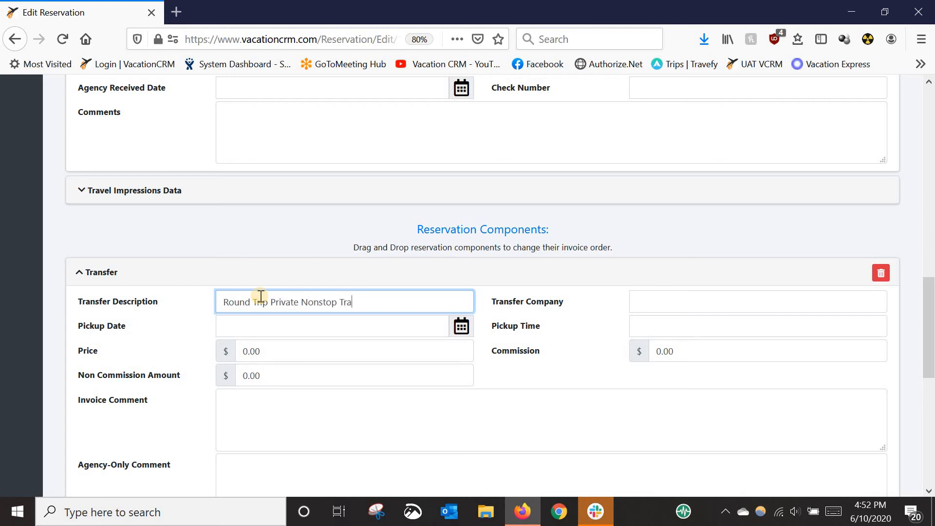
type("Round Trip Private Nonstop Transfer")
key("Tab")
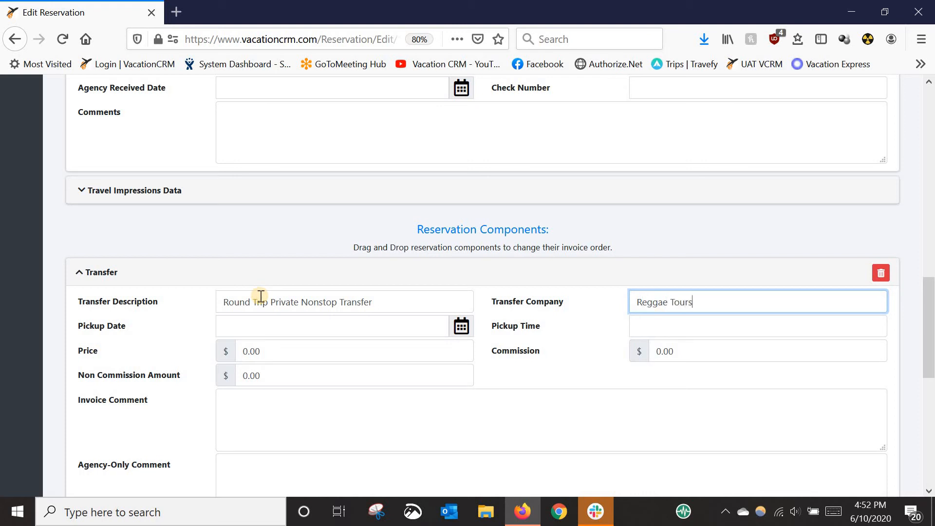
key("Tab")
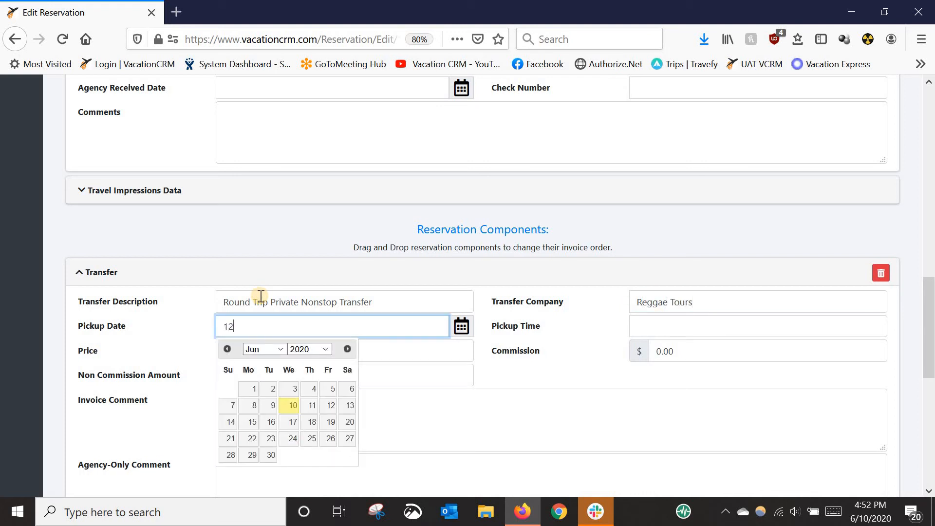
type("12/01/2020")
key("Tab")
key("Tab")
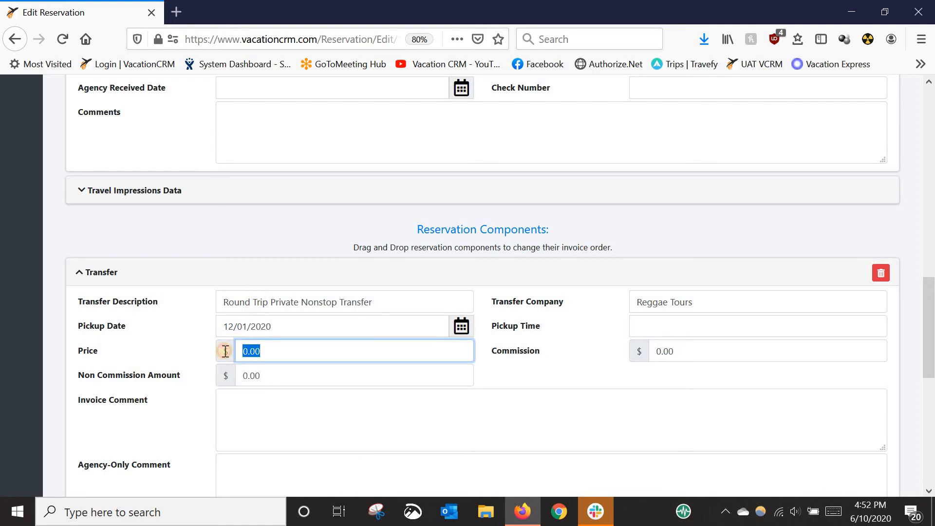
left_click(262, 407)
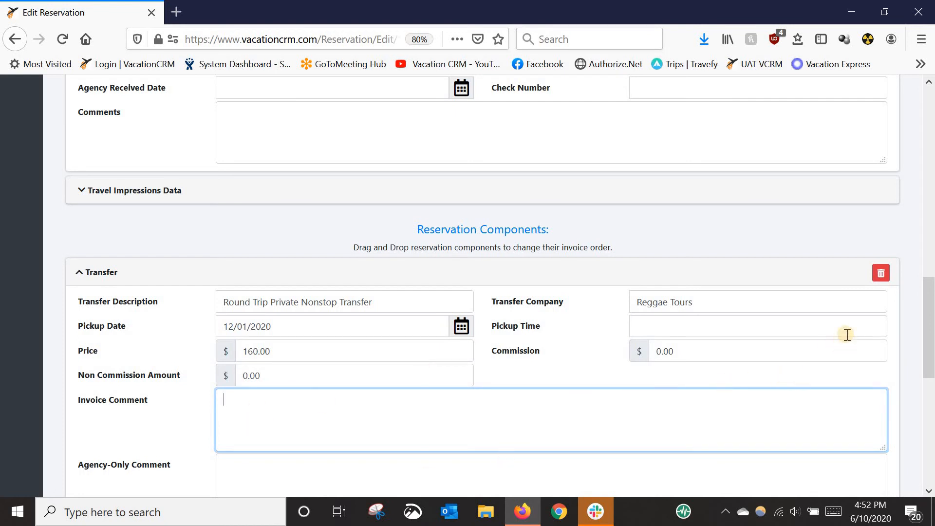
Set the Reggae Tours reservation's invoice order to 2 and save the reservation
scroll(848, 335, "up", 10)
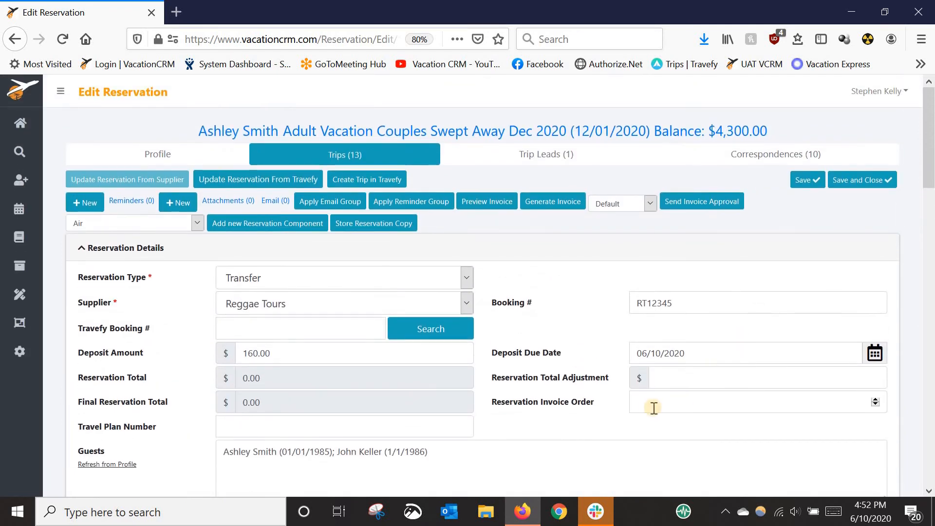
left_click(649, 408)
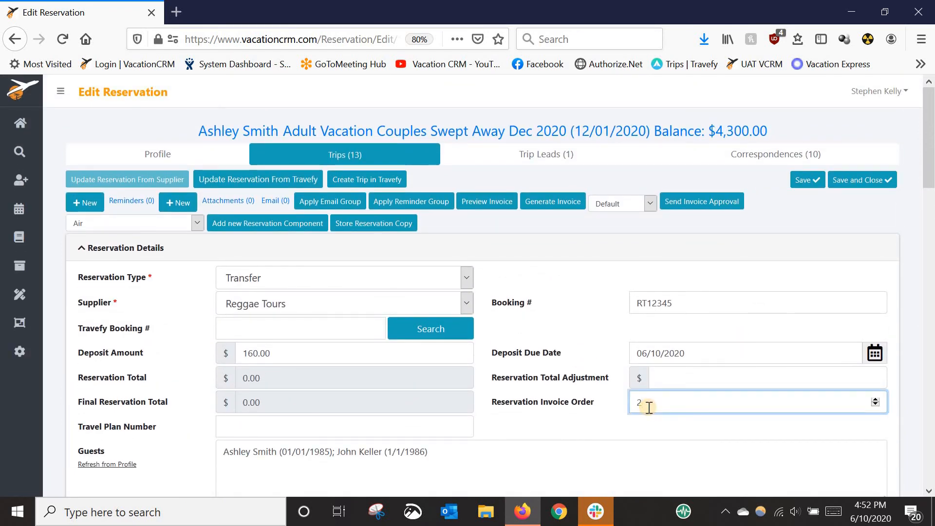
left_click(798, 185)
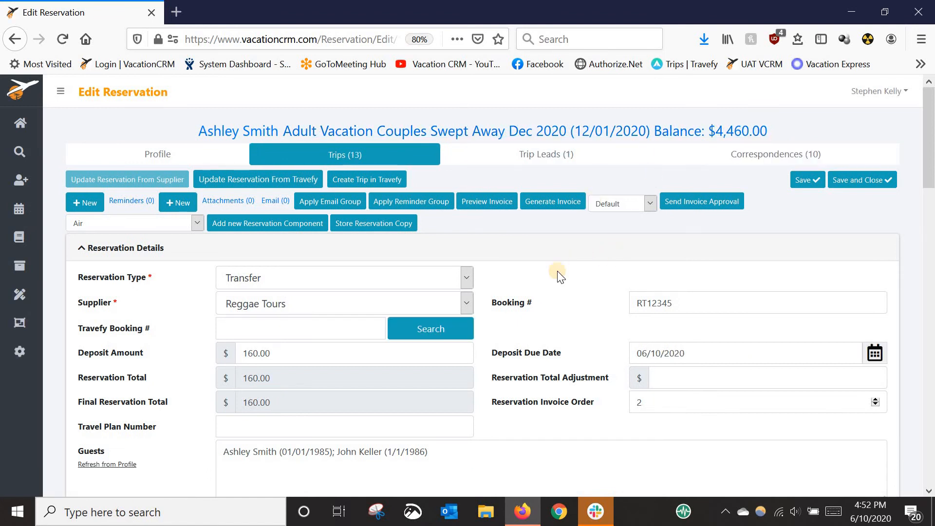
Set the expected reservation commission of the Reggae Tours transfer to 50.00 and save the reservation
scroll(524, 308, "down", 6)
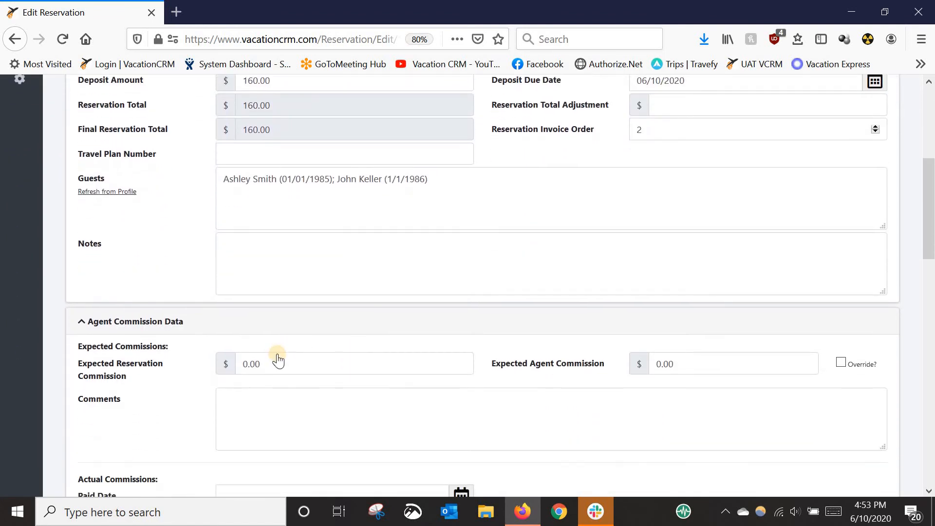
left_click(270, 347)
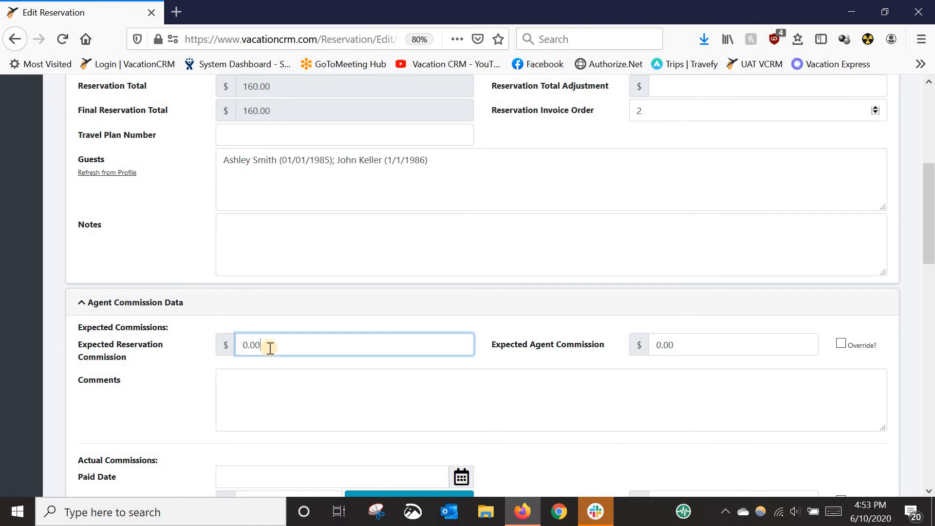
double_click(270, 348)
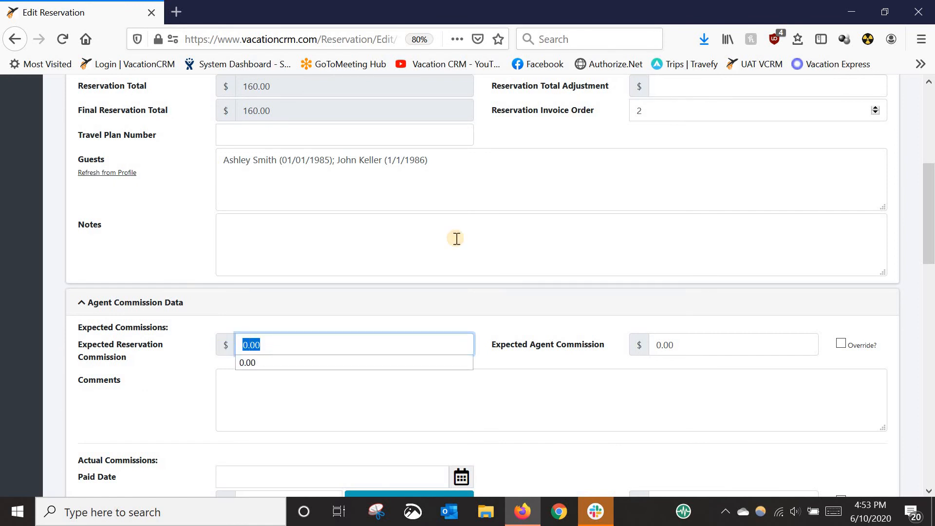
type("50.00")
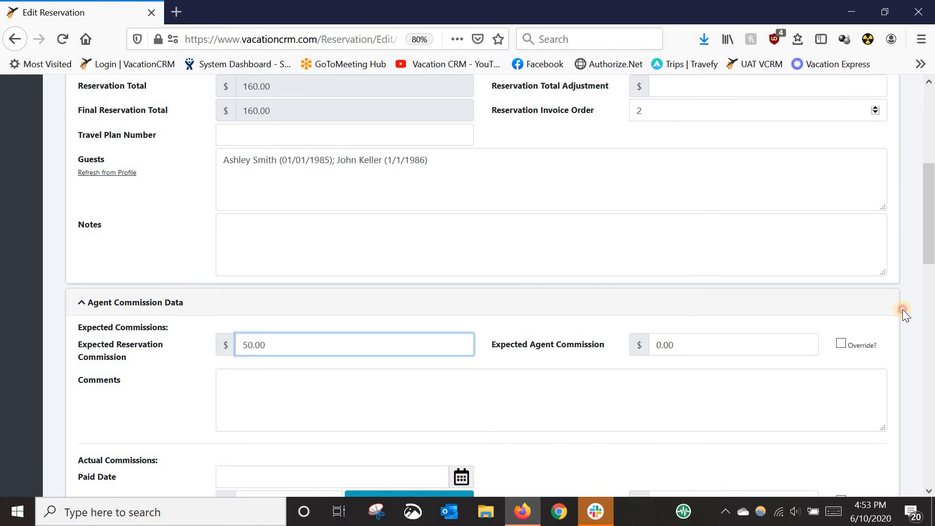
left_click_drag(927, 242, 919, 169)
left_click(808, 165)
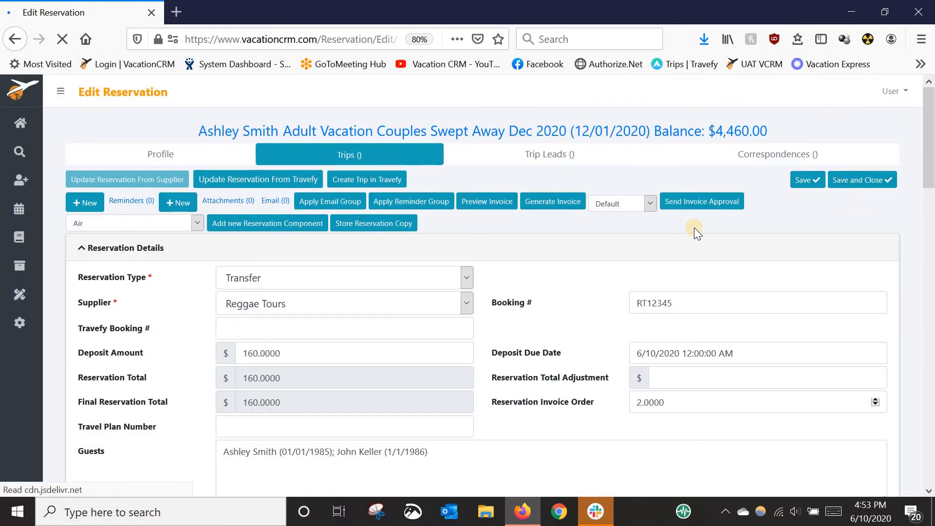
Return to the Couples Swept Away trip, review its information, and open the GOGO Vacations package from its reservations
left_click(595, 141)
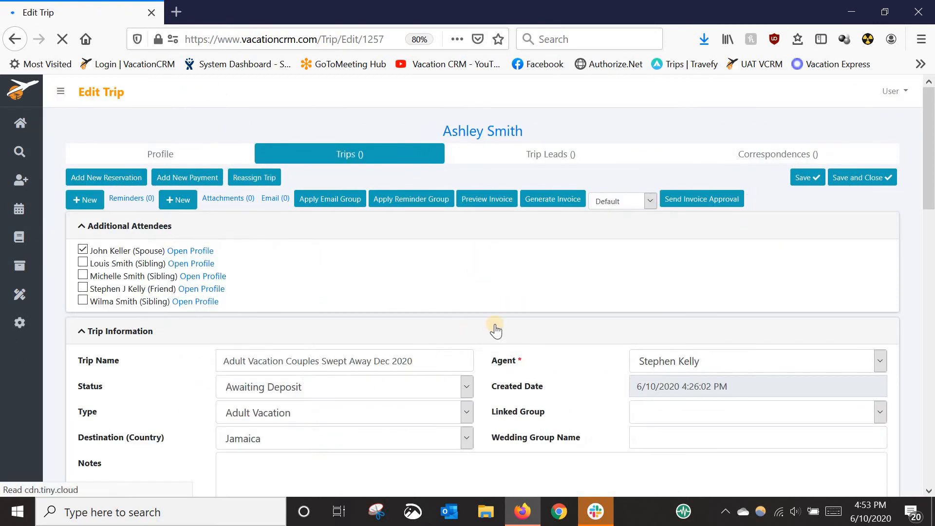
scroll(517, 333, "down", 1)
scroll(518, 336, "down", 10)
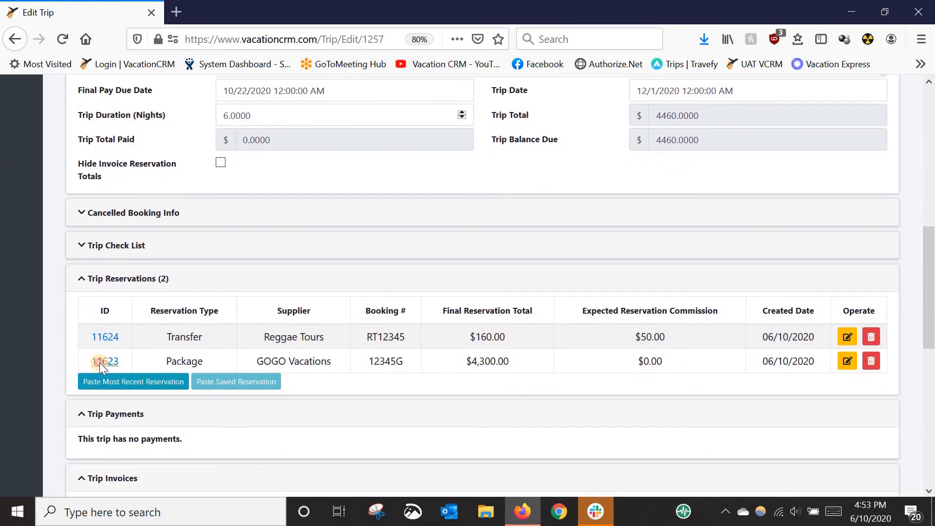
scroll(343, 268, "up", 5)
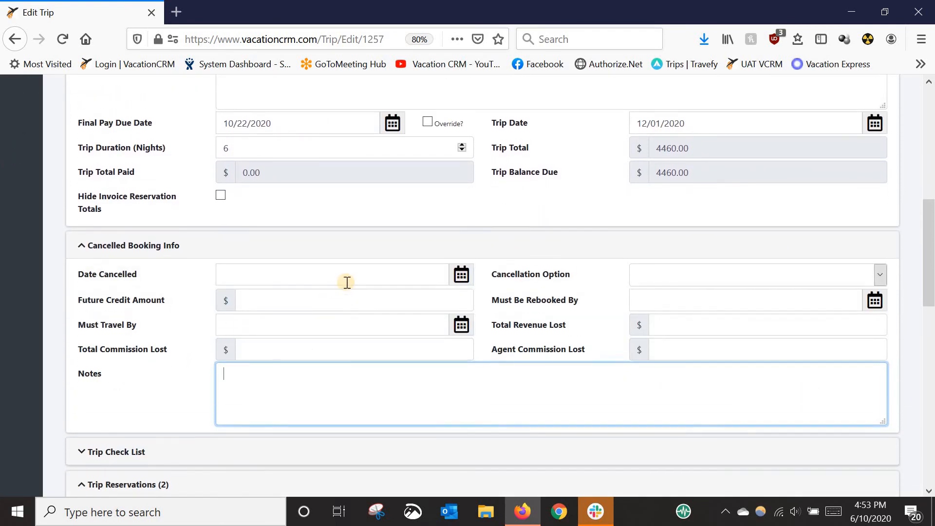
scroll(348, 285, "up", 2)
scroll(170, 352, "down", 4)
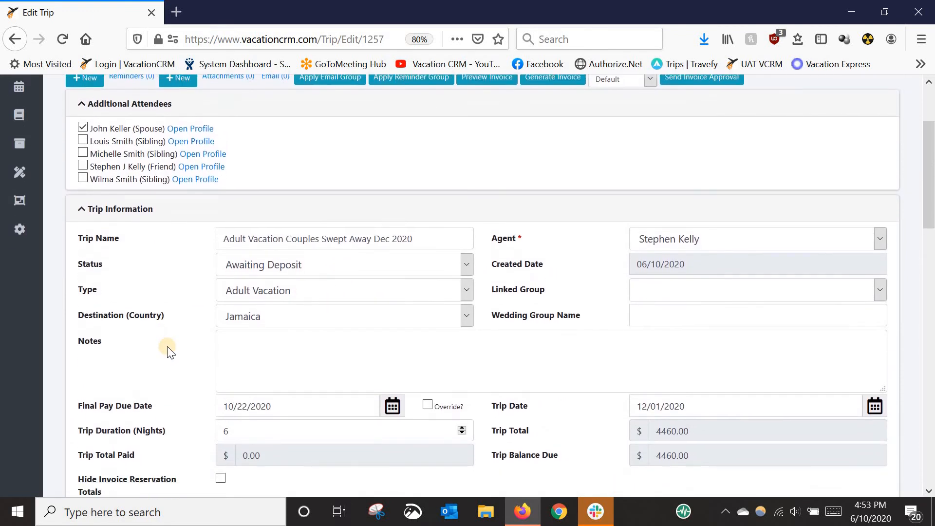
scroll(167, 347, "down", 6)
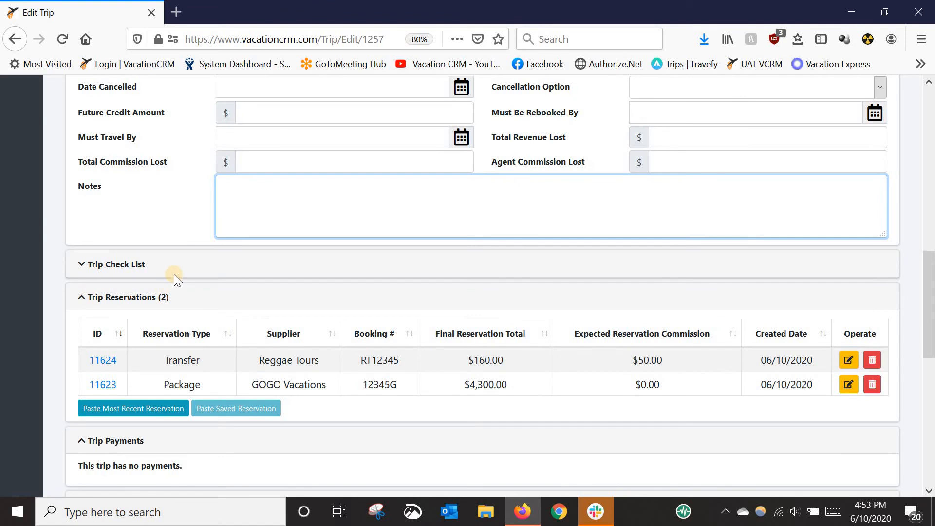
left_click(103, 385)
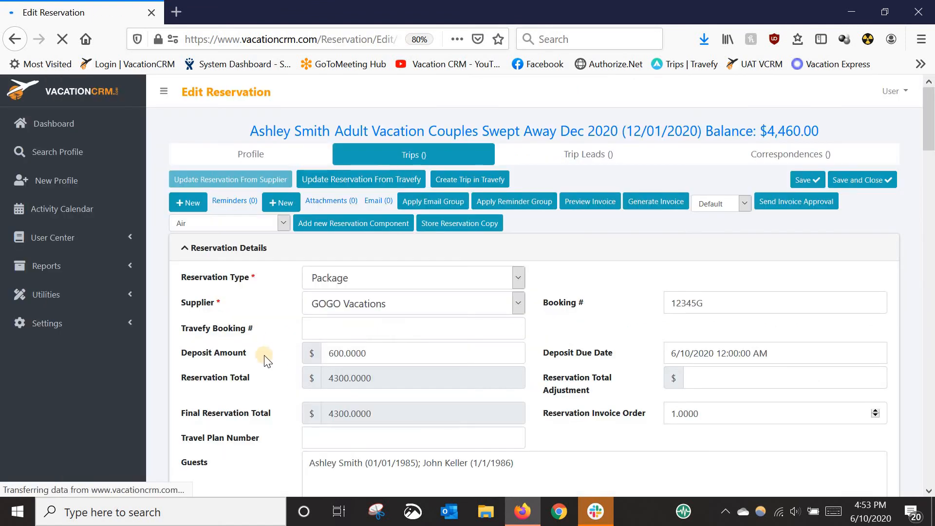
Set the expected reservation commission of the GOGO Vacations package to 400.00 and save the reservation
scroll(262, 353, "down", 4)
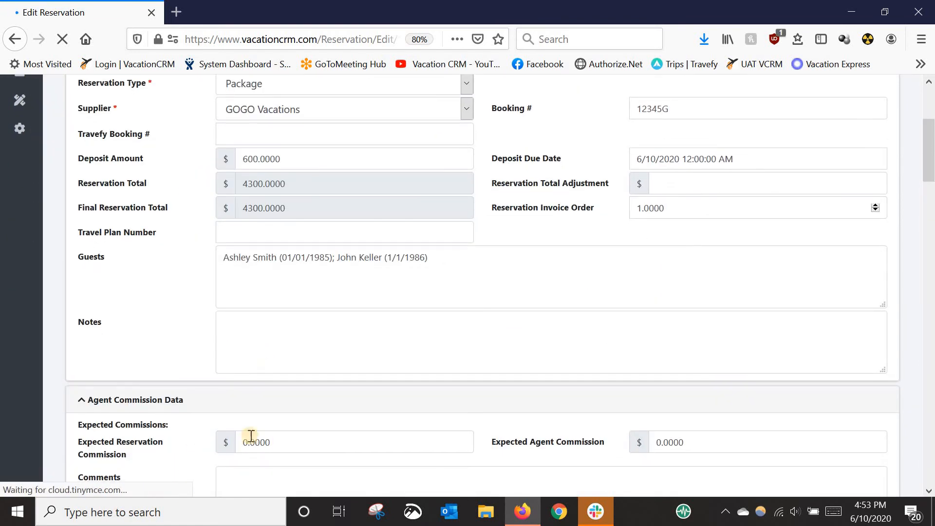
double_click(283, 442)
type("40.000.")
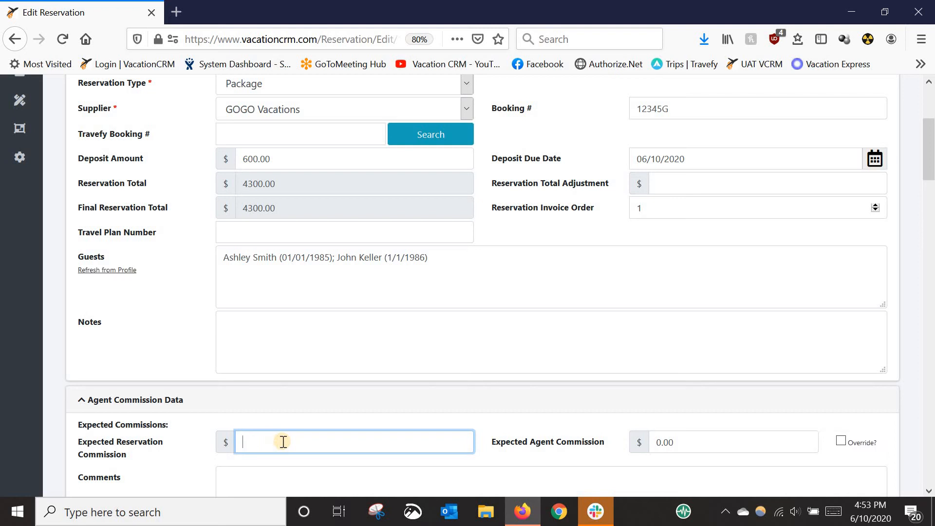
type(".00")
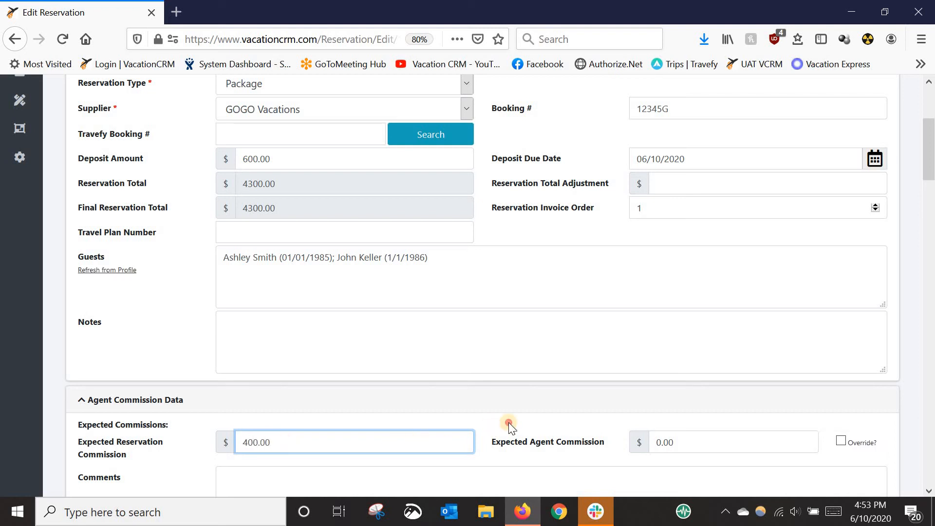
left_click(509, 425)
left_click_drag(932, 178, 928, 146)
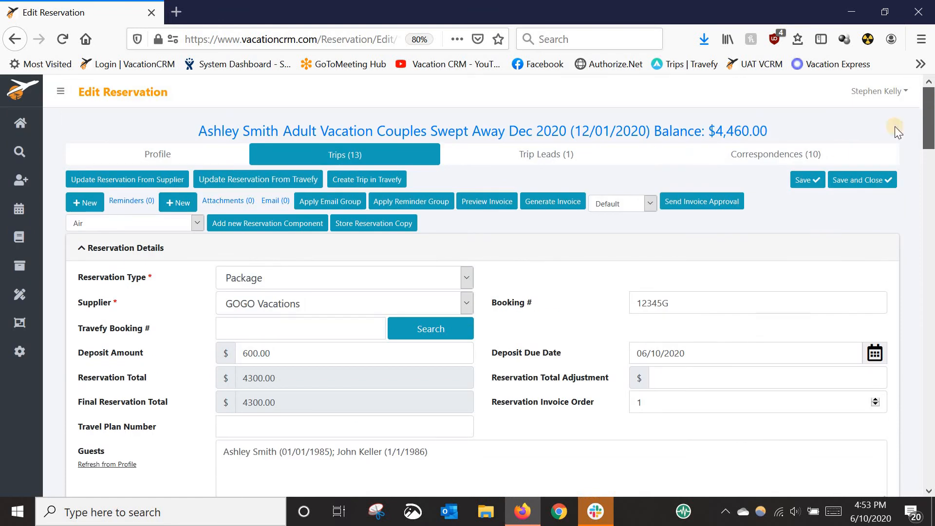
left_click(814, 180)
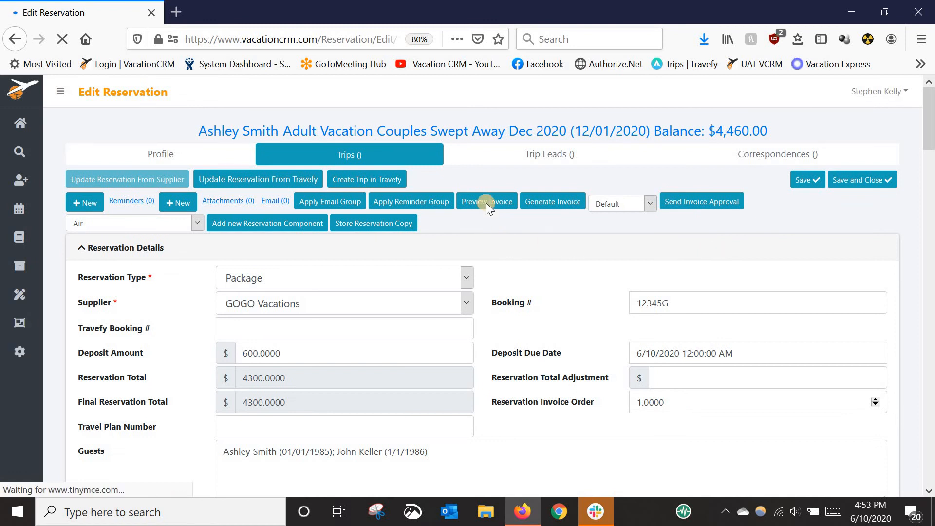
Preview the invoice and check the package and transfer reservation sections, their totals and the overall trip totals
left_click(487, 201)
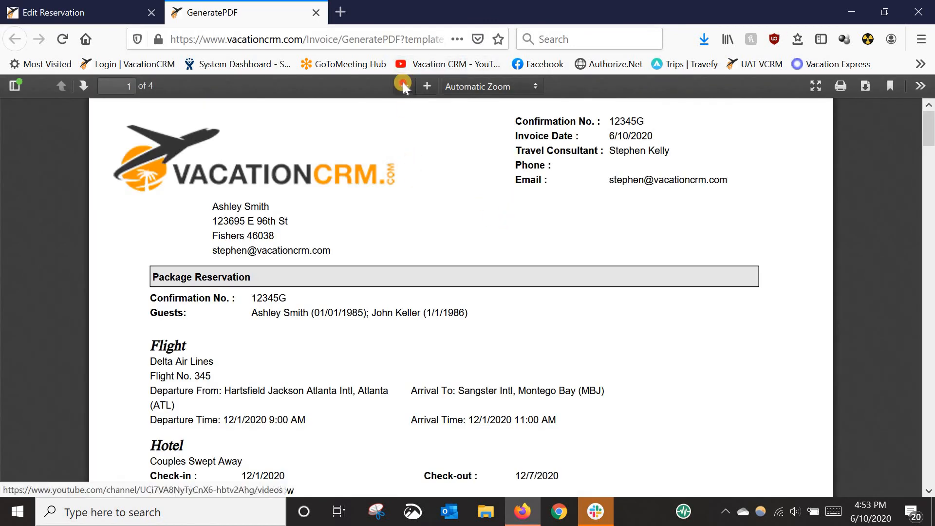
left_click(404, 85)
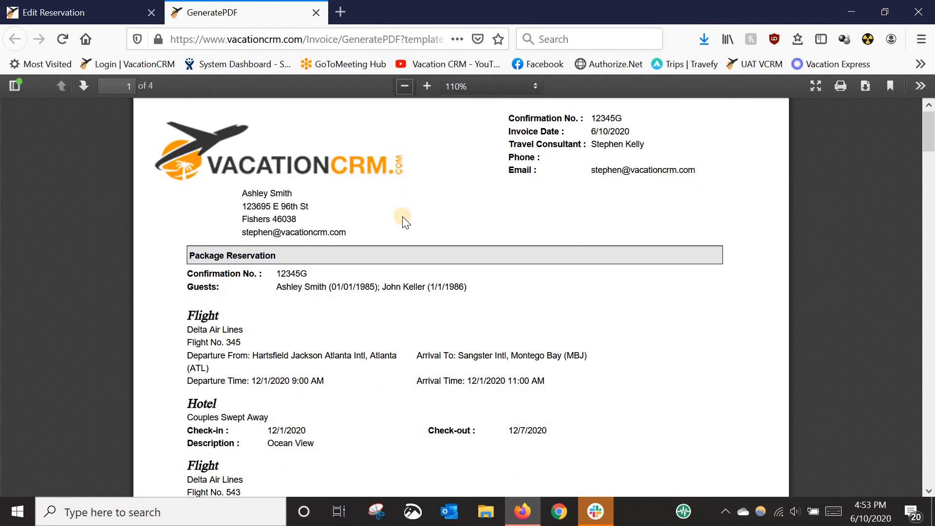
scroll(460, 239, "down", 5)
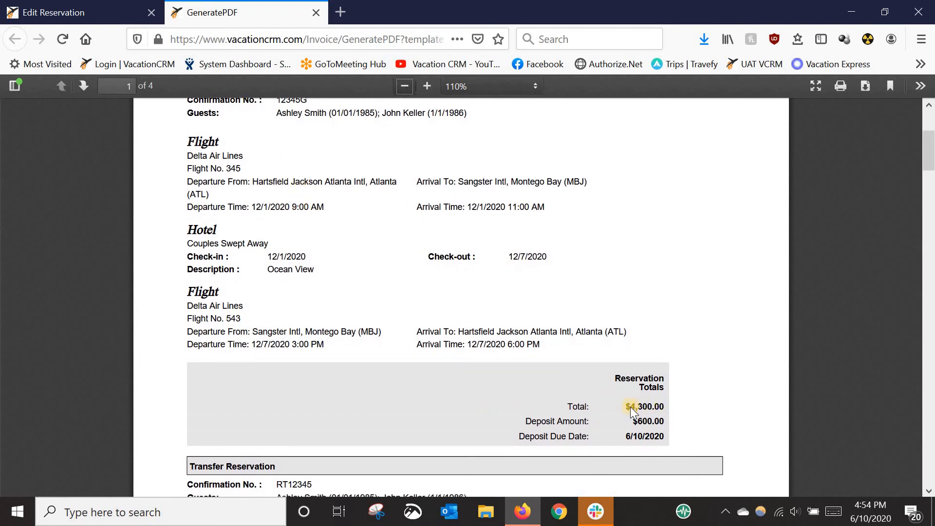
scroll(605, 405, "down", 4)
scroll(621, 397, "down", 4)
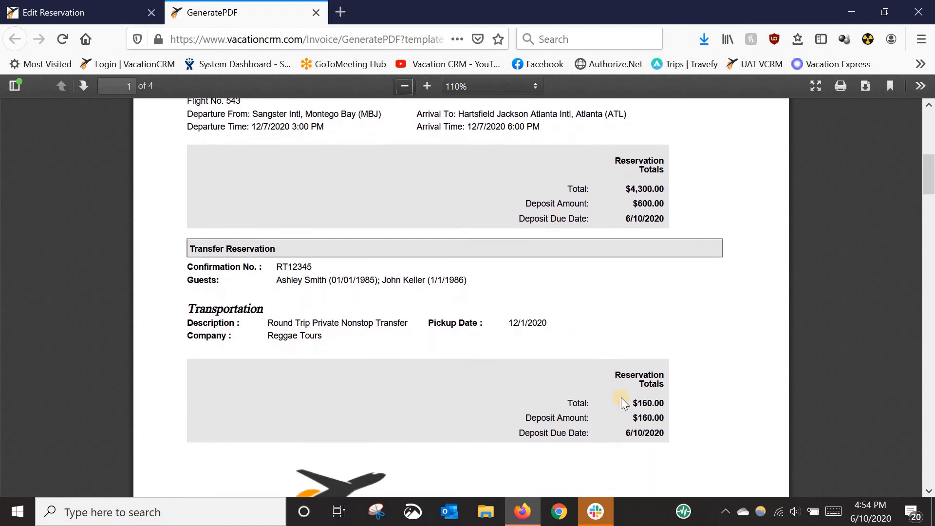
scroll(632, 387, "down", 3)
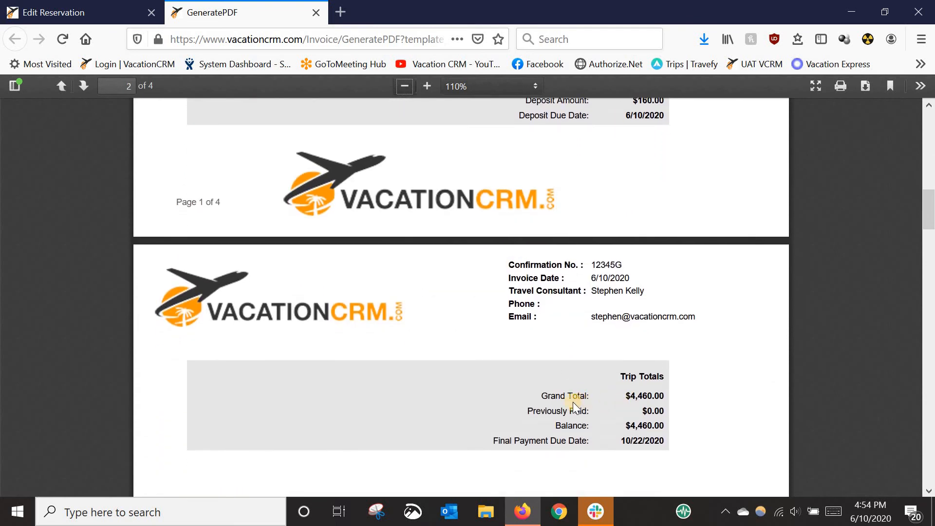
scroll(573, 402, "down", 4)
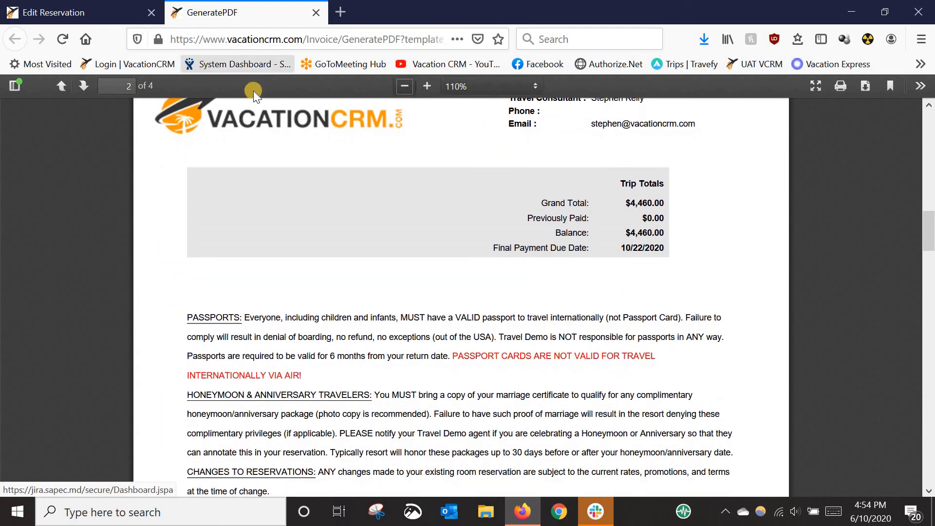
scroll(402, 239, "up", 4)
scroll(400, 267, "up", 8)
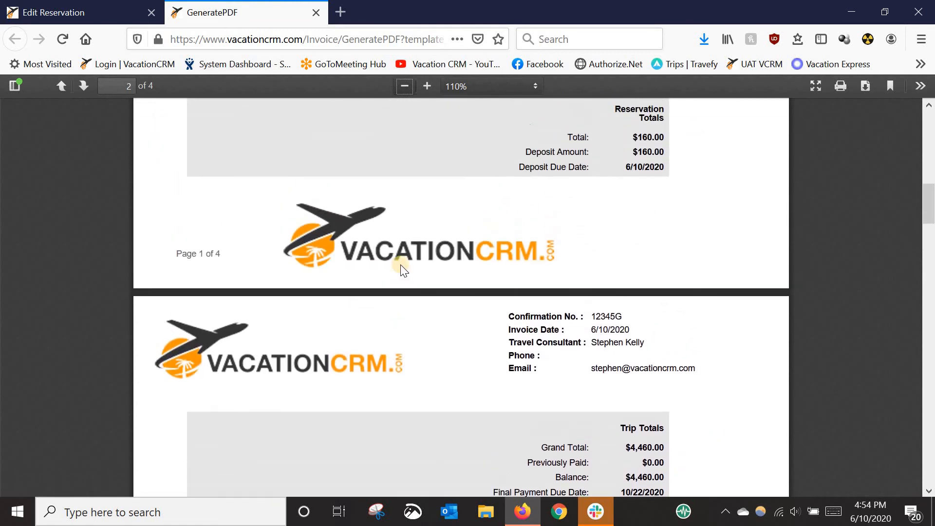
scroll(308, 359, "up", 1)
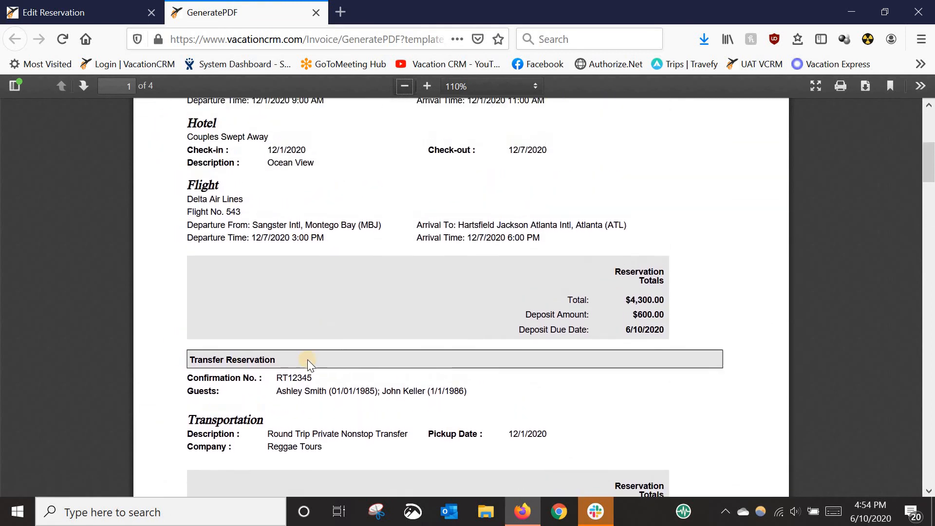
scroll(575, 345, "down", 2)
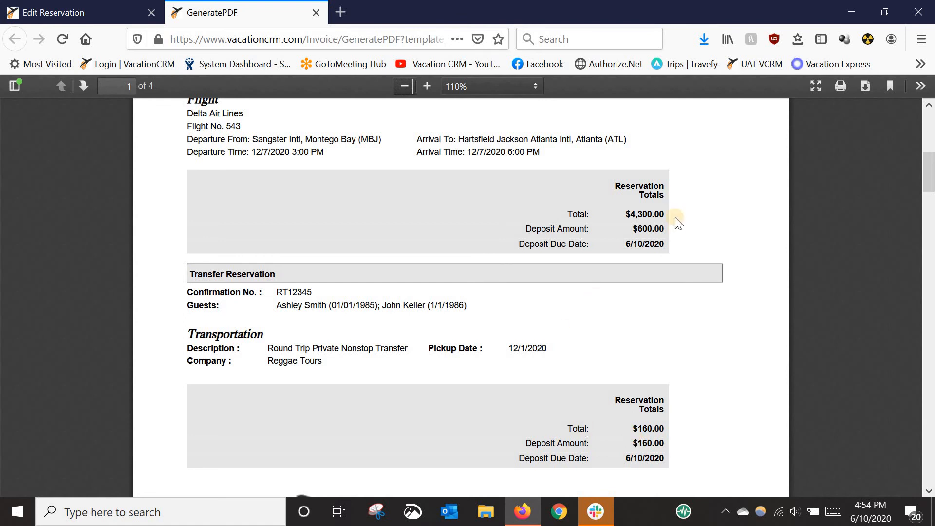
Close the invoice preview and go back to the Couples Swept Away trip
left_click(317, 12)
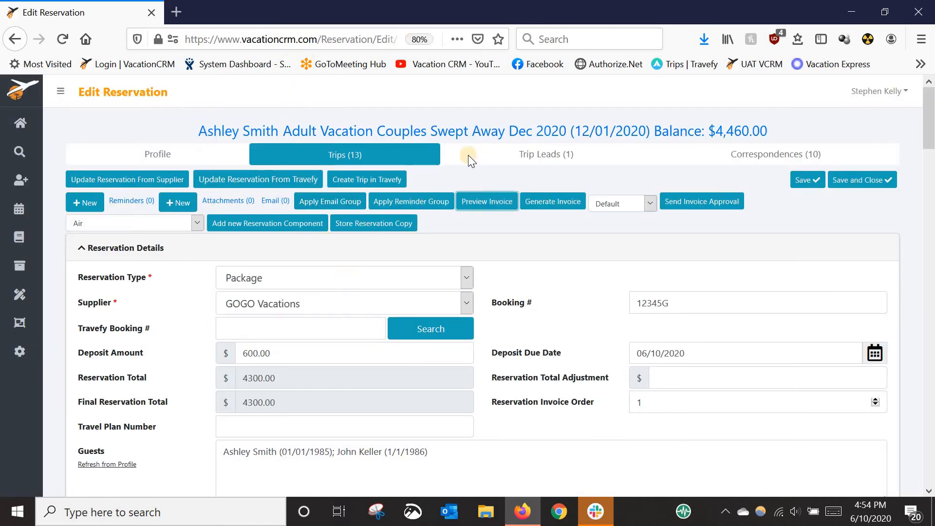
left_click(533, 133)
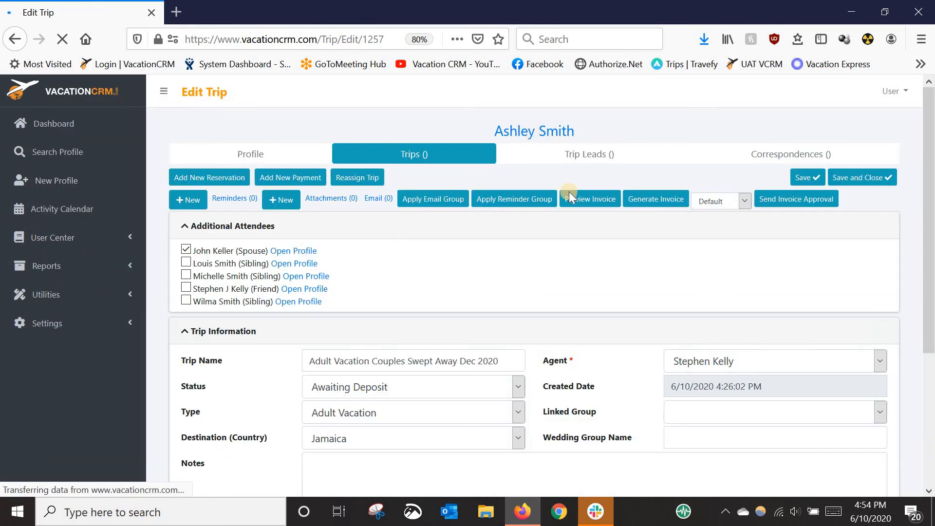
Turn on Hide Invoice Reservation Totals in the trip information of the Couples Swept Away trip and save the trip
scroll(580, 208, "down", 3)
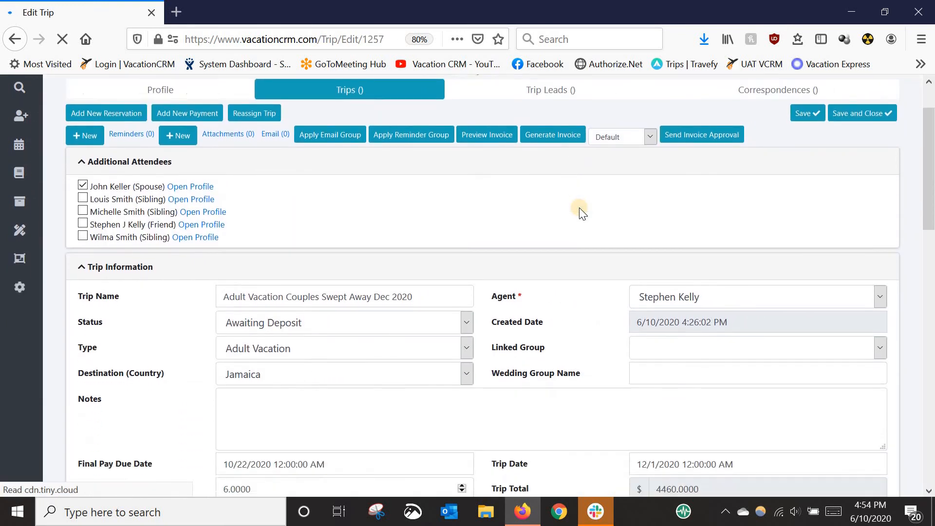
scroll(580, 212, "down", 2)
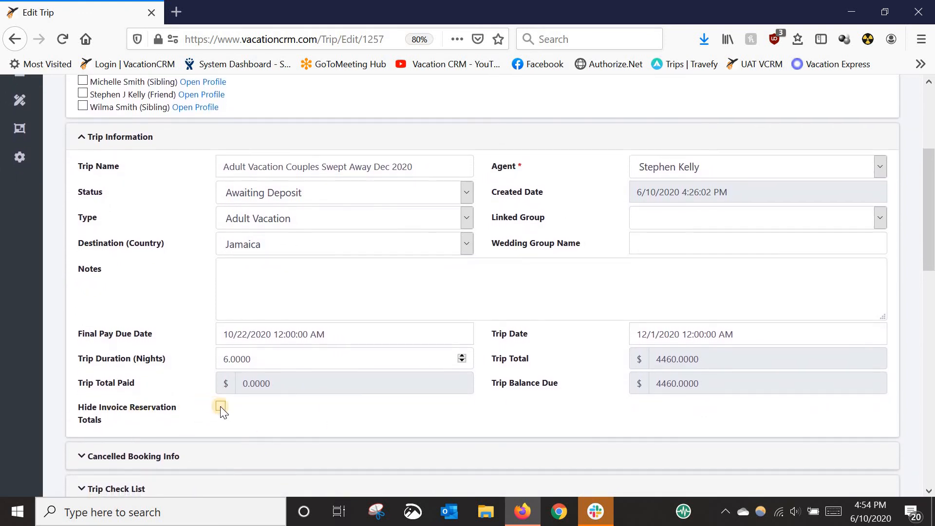
left_click(220, 406)
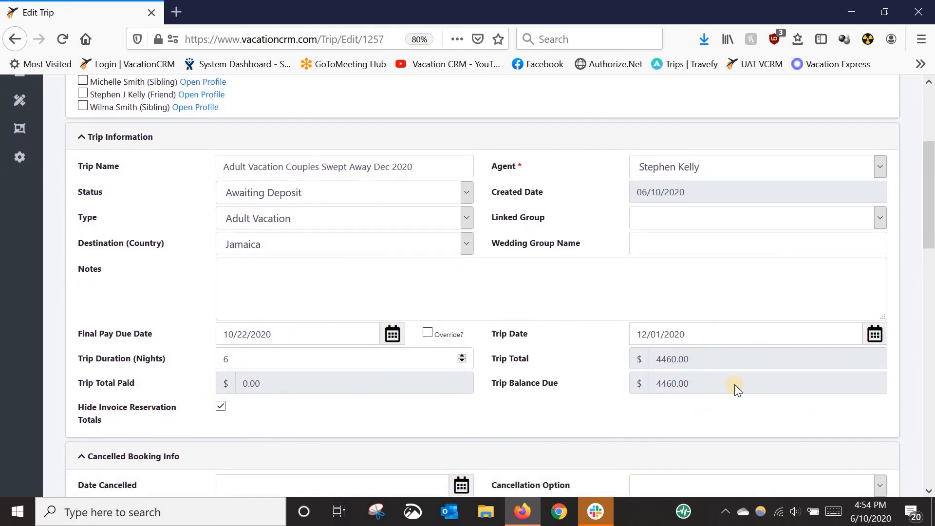
scroll(769, 280, "up", 5)
left_click(804, 180)
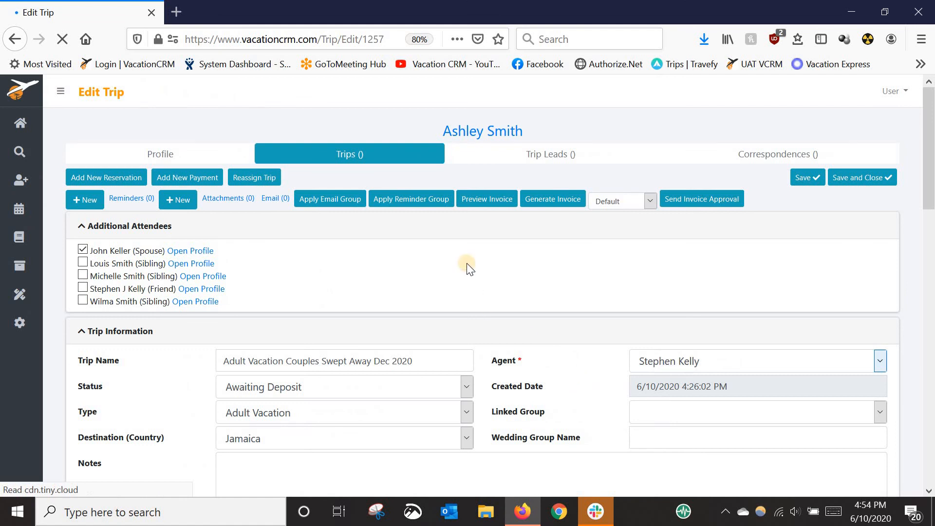
Preview the trip invoice and check the flight, hotel and transportation sections and the overall trip totals
left_click(483, 201)
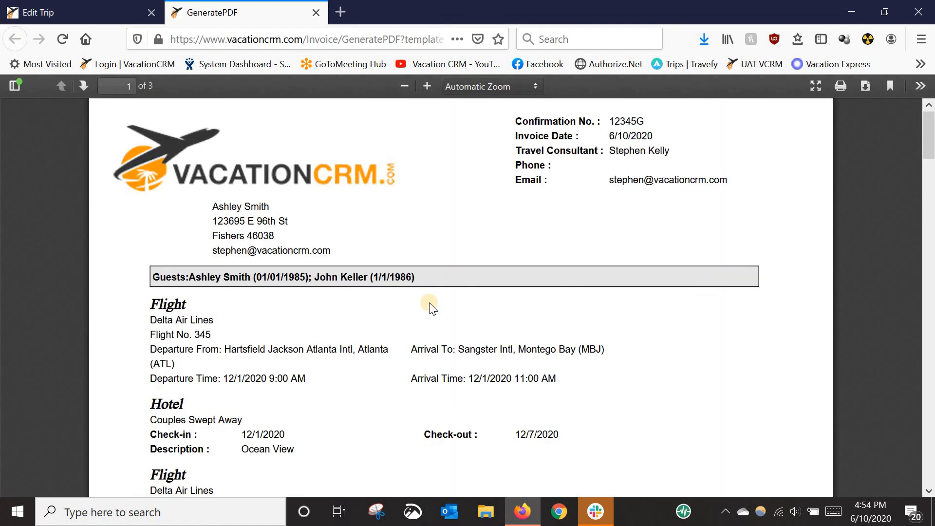
scroll(400, 307, "down", 5)
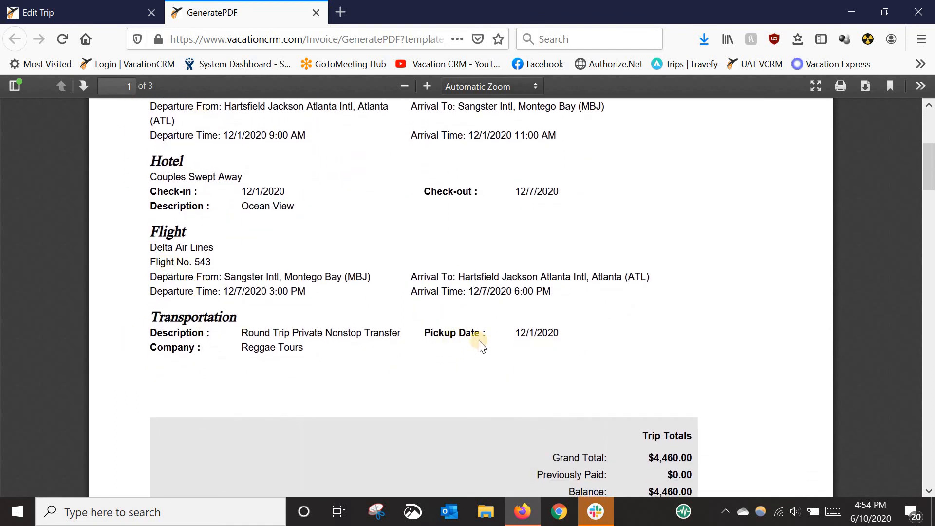
scroll(494, 349, "down", 3)
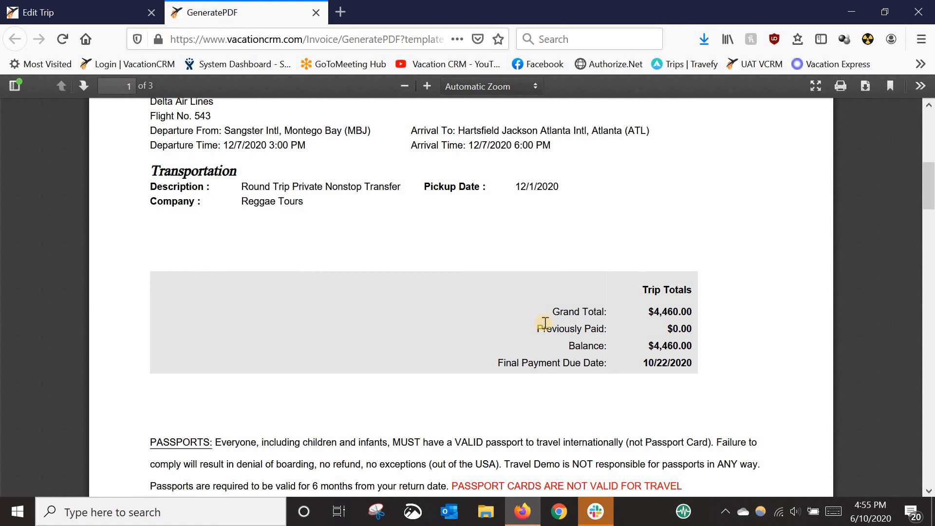
scroll(544, 323, "up", 3)
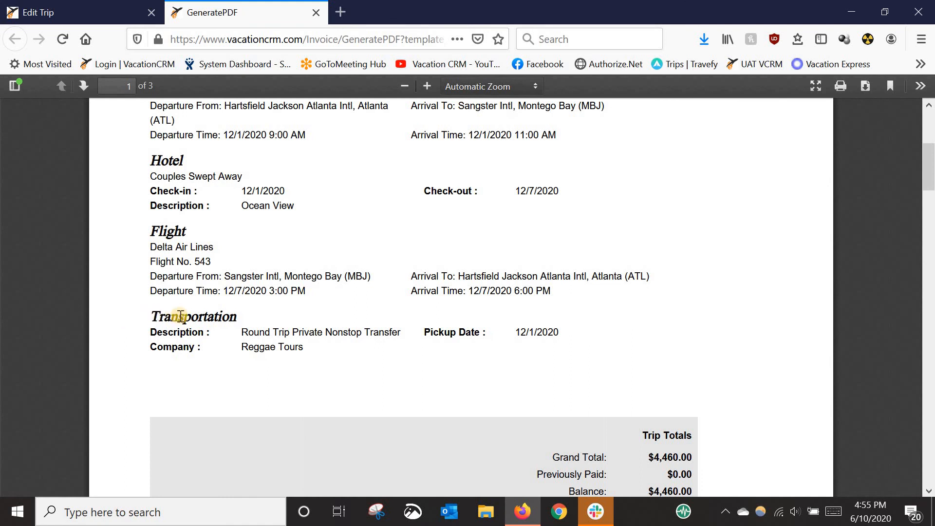
left_click_drag(146, 324, 280, 331)
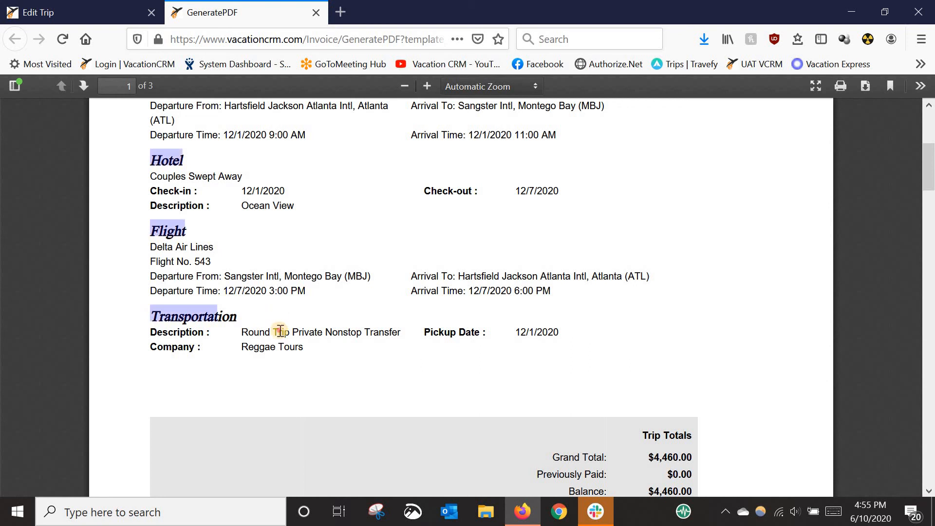
Return to the Couples Swept Away trip and open the GOGO Vacations package from its reservations
left_click(77, 13)
scroll(104, 399, "down", 1)
scroll(103, 399, "down", 10)
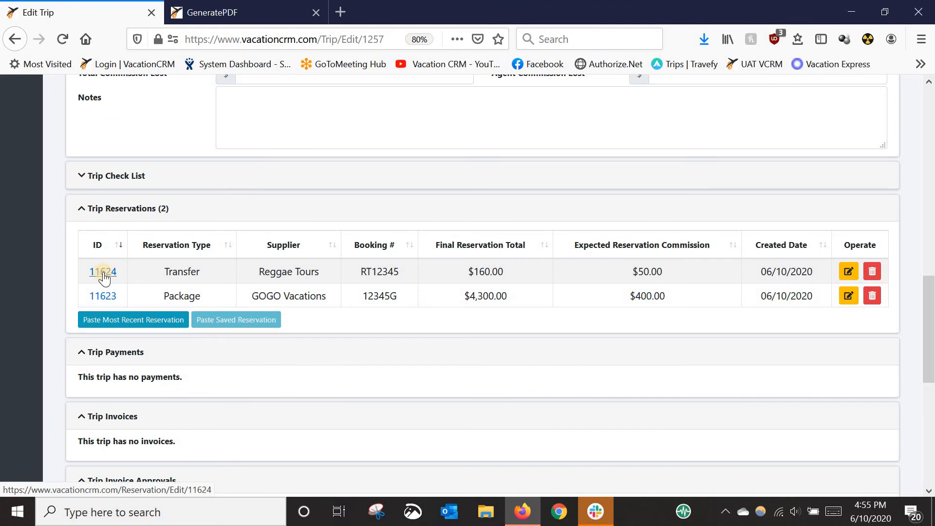
left_click(105, 297)
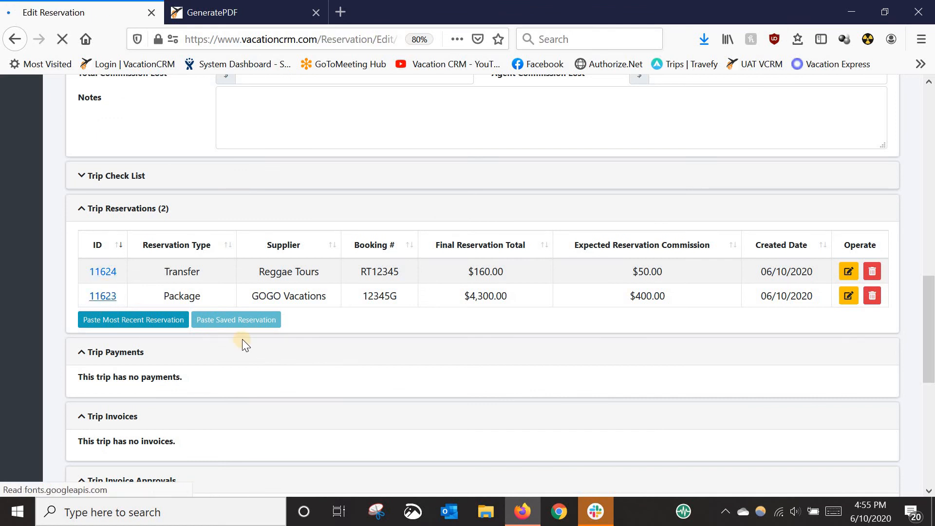
Examine the outbound flight component's Do Not Show on Invoice option and go back to the package's reservation details
scroll(163, 371, "down", 10)
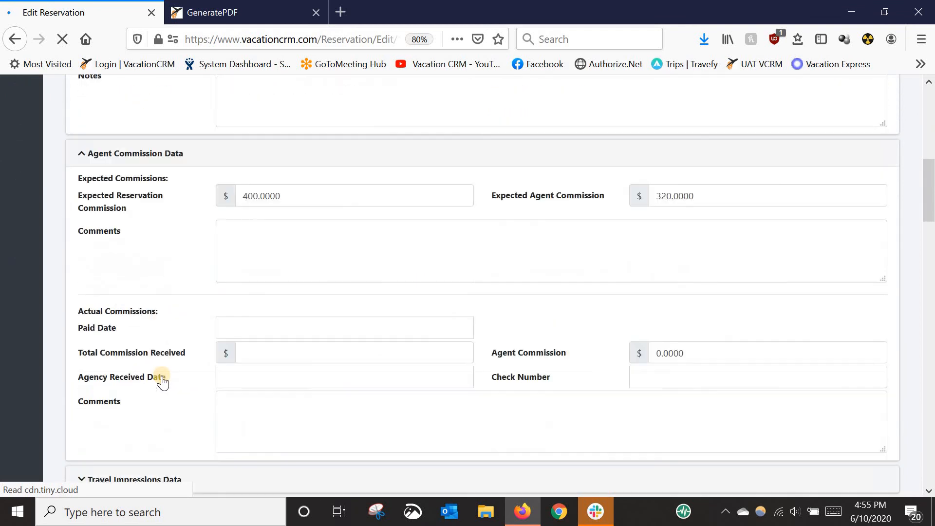
scroll(163, 382, "down", 8)
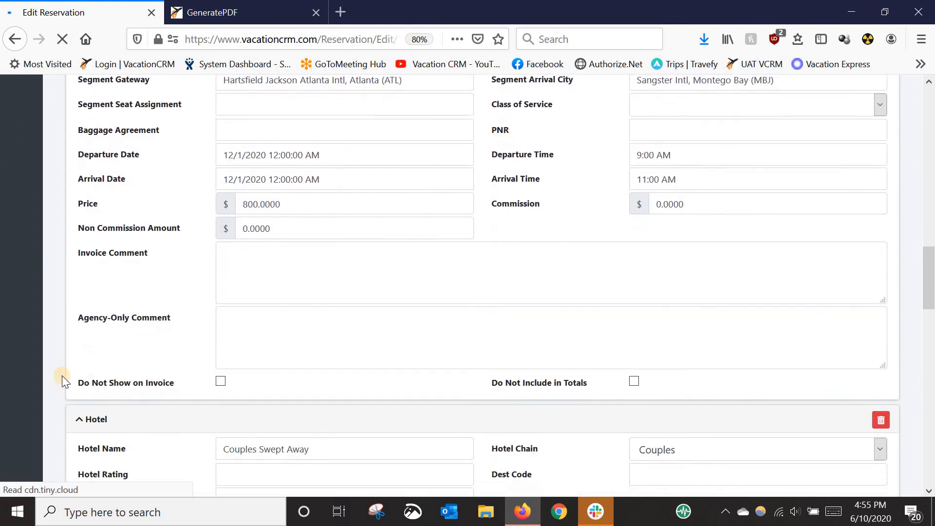
left_click_drag(92, 335, 139, 336)
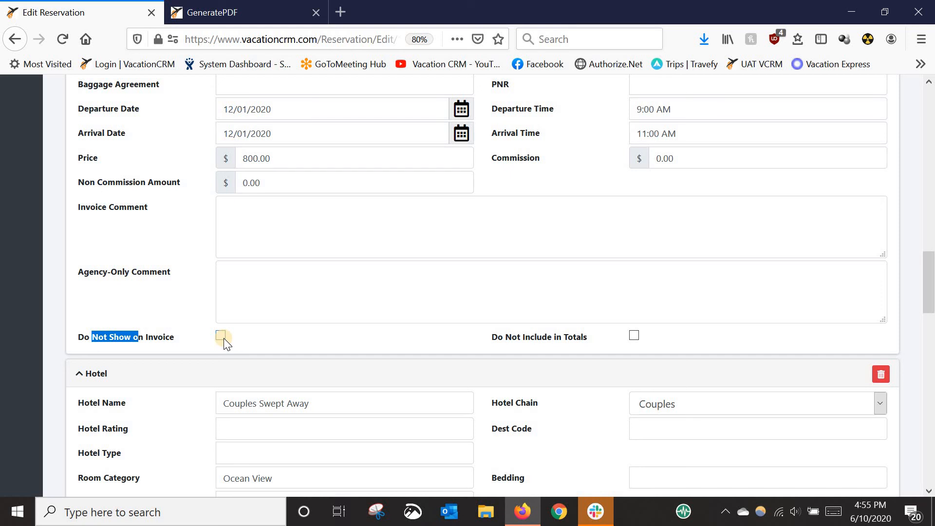
left_click(126, 308)
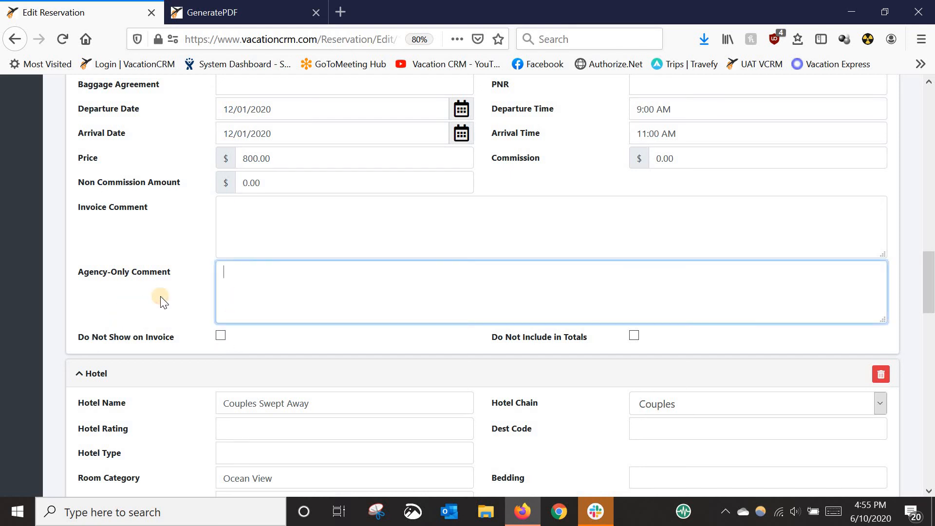
scroll(160, 297, "up", 10)
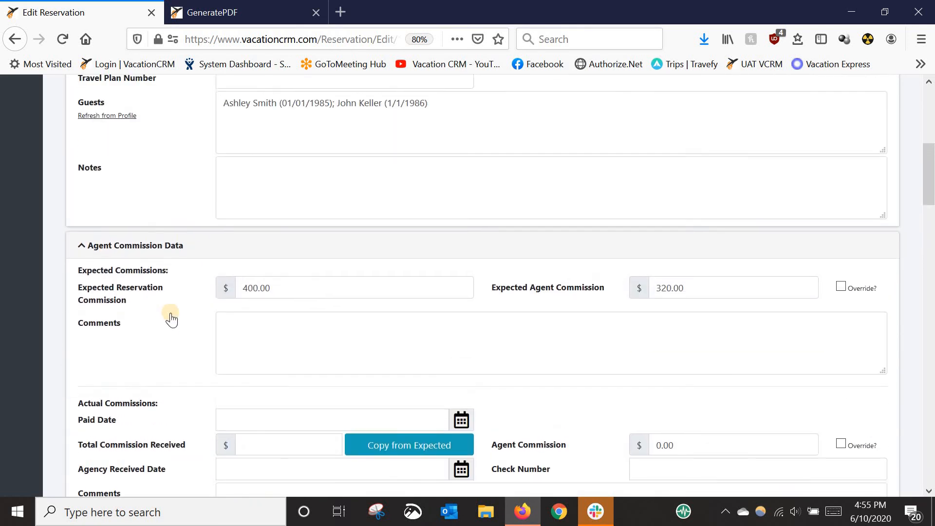
scroll(172, 320, "up", 5)
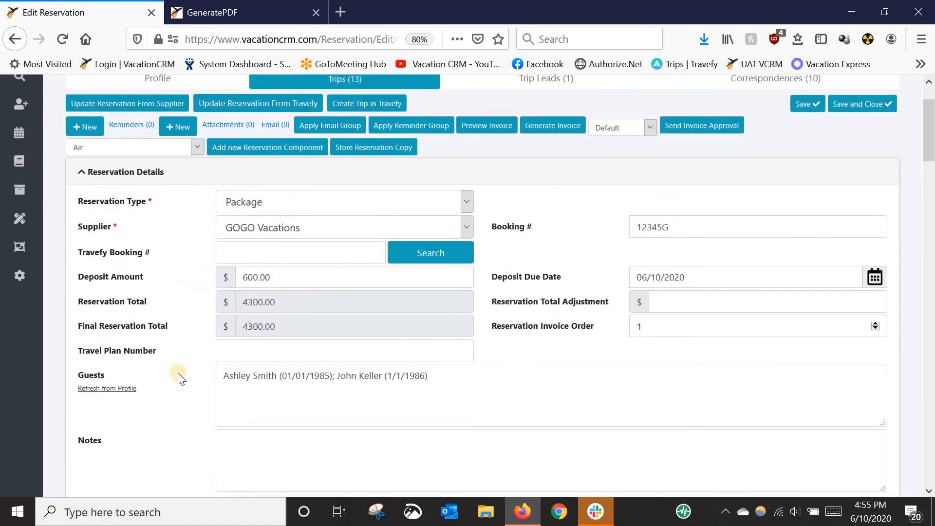
scroll(179, 378, "up", 2)
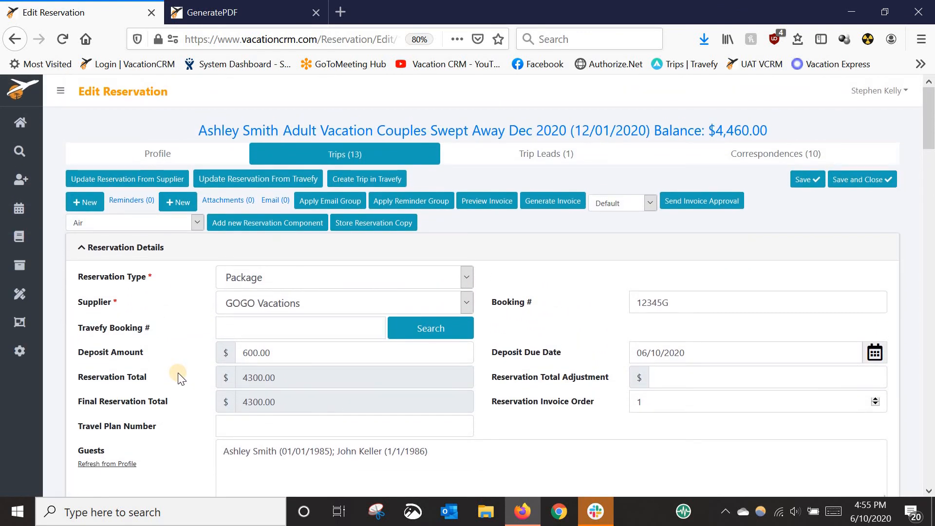